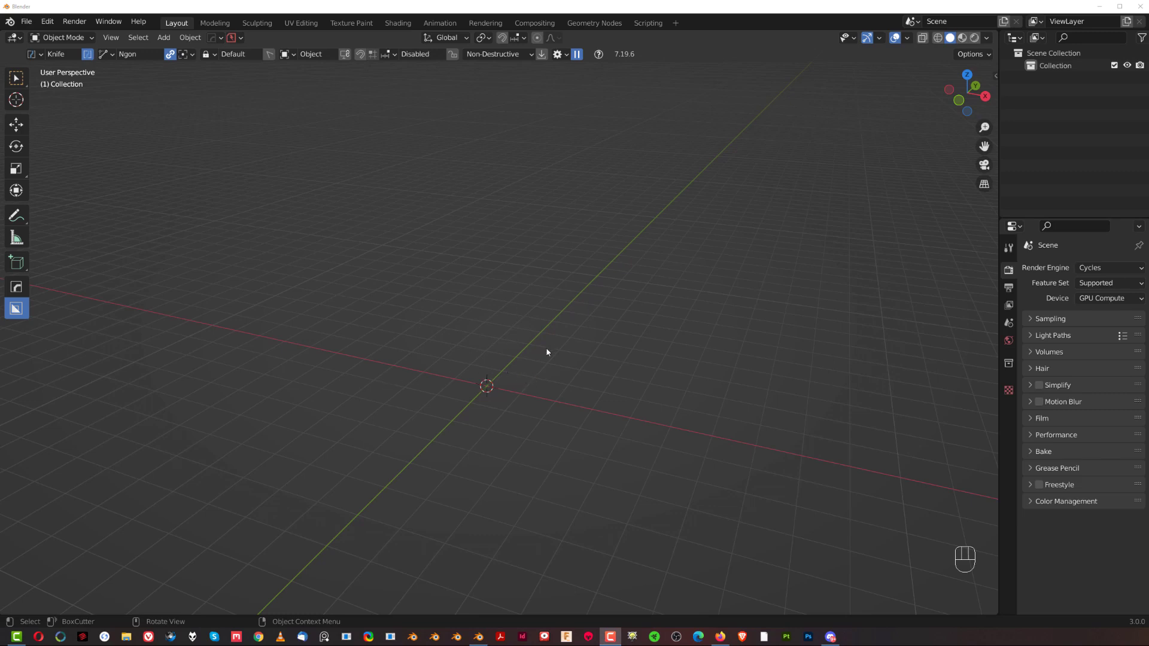
Add a plane in Top view, zoom in on it, and enter Edit Mode
{"action": "middle_click_drag", "start_coordinate": [546, 348], "coordinate": [566, 267]}
{"action": "key", "text": "shift+a"}
{"action": "mouse_move", "coordinate": [593, 288]}
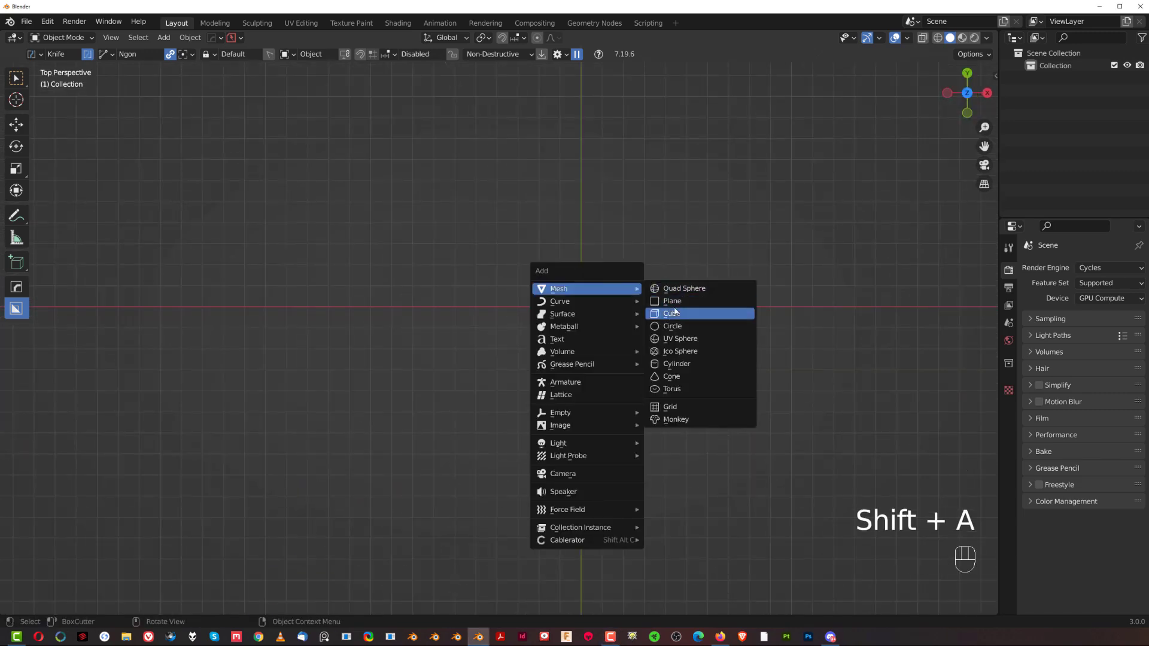
{"action": "left_click", "coordinate": [672, 301]}
{"action": "scroll", "coordinate": [673, 301], "scroll_direction": "up", "scroll_amount": 8}
{"action": "middle_click_drag", "start_coordinate": [672, 300], "coordinate": [470, 343], "text": "shift"}
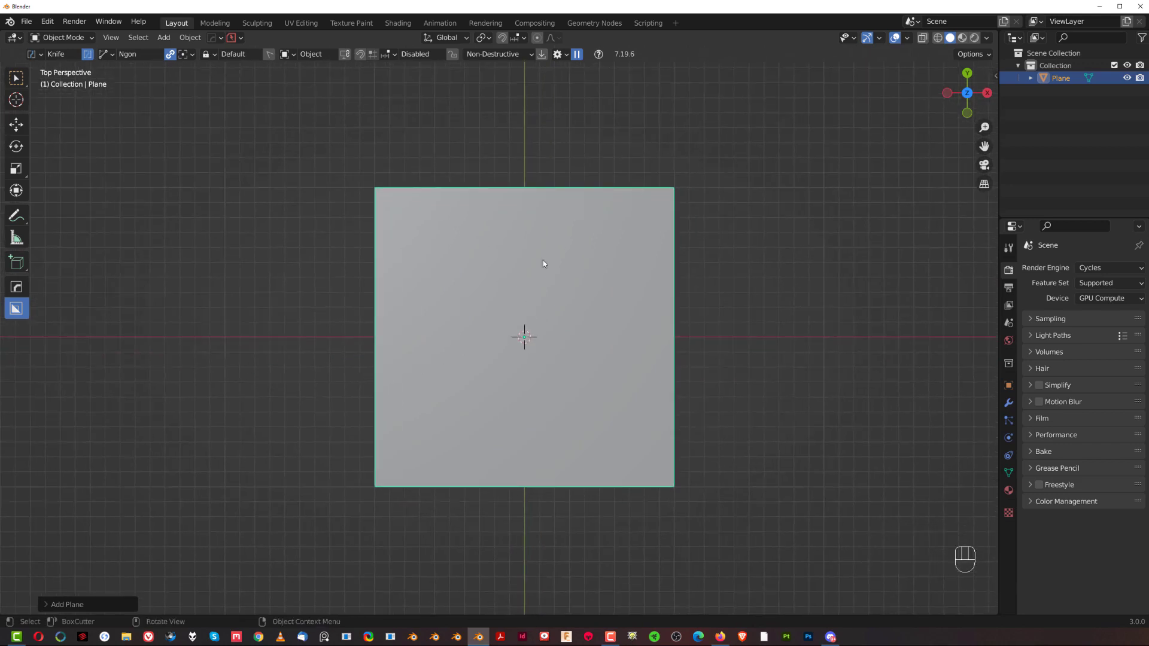
{"action": "key", "text": "Tab"}
{"action": "key", "text": "Tab"}
{"action": "key", "text": "Tab"}
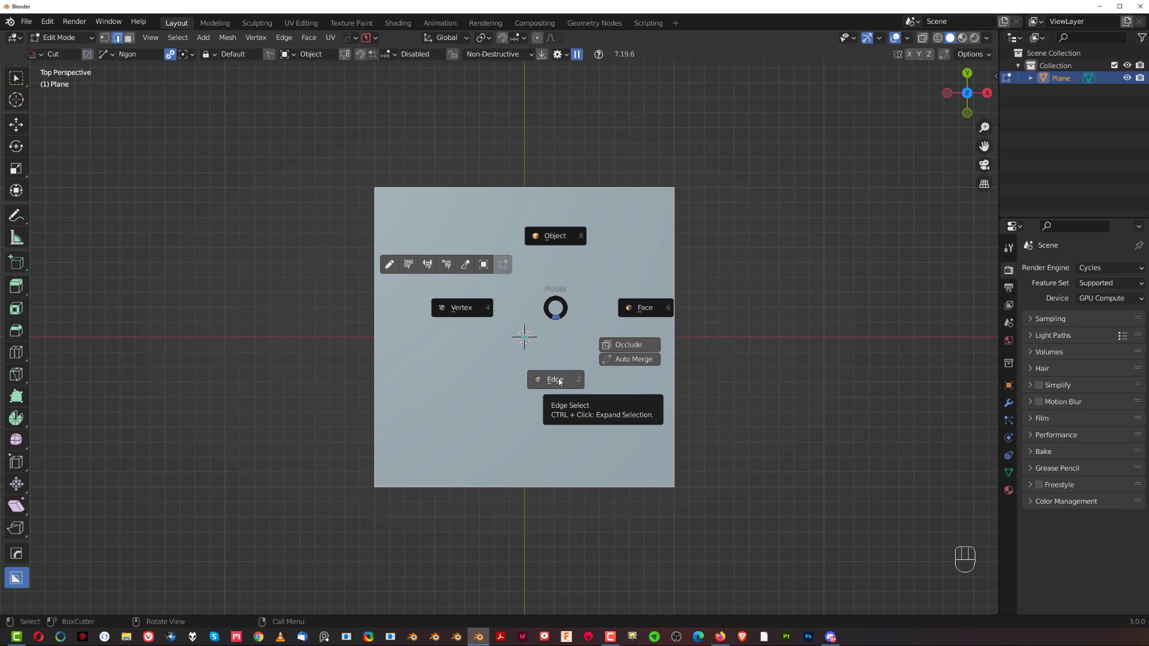
Switch to edge select and knife a diagonal cut from the plane's left edge to its top edge
{"action": "left_click", "coordinate": [555, 380]}
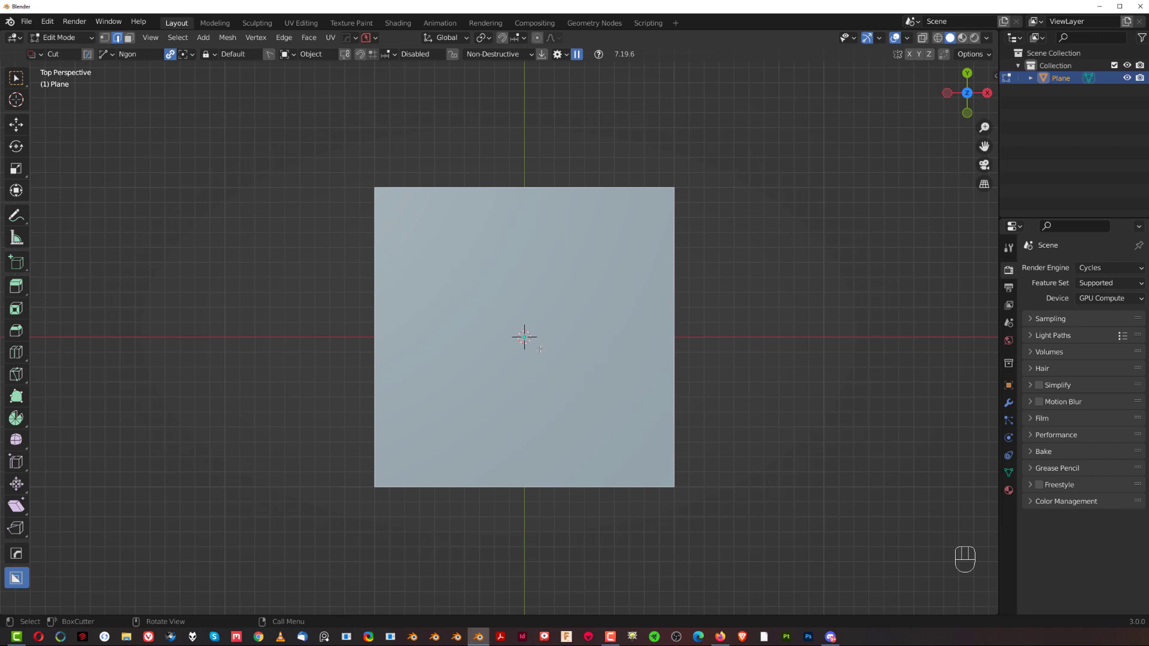
{"action": "key", "text": "k"}
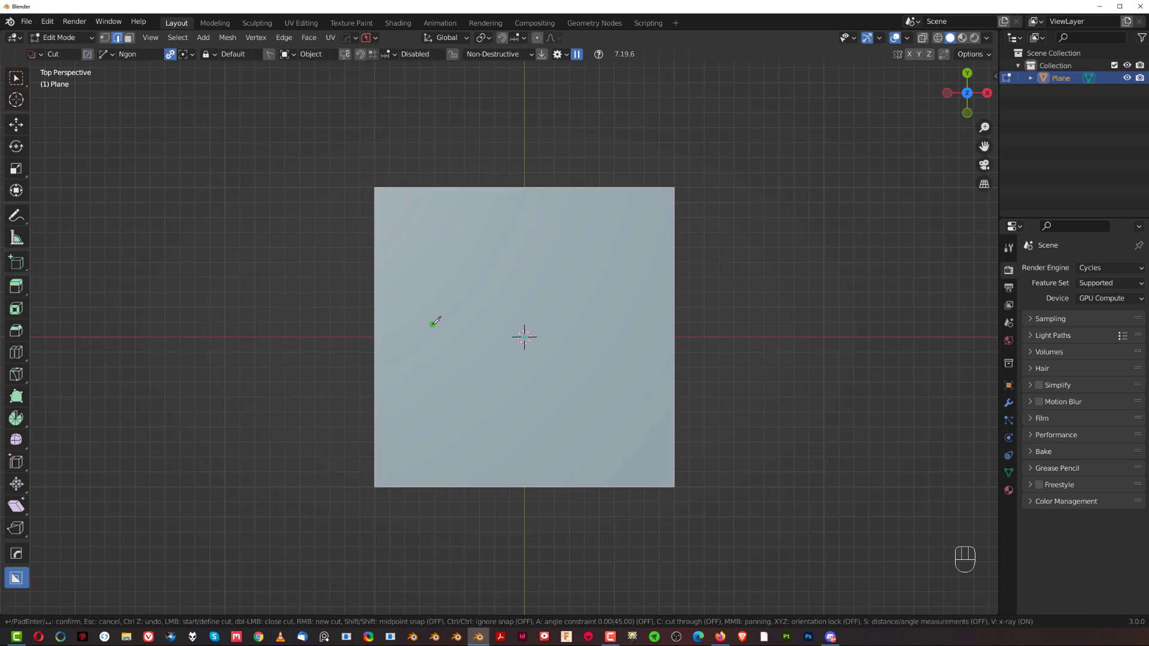
{"action": "left_click", "coordinate": [375, 320]}
{"action": "left_click", "coordinate": [517, 188]}
{"action": "key", "text": "Return"}
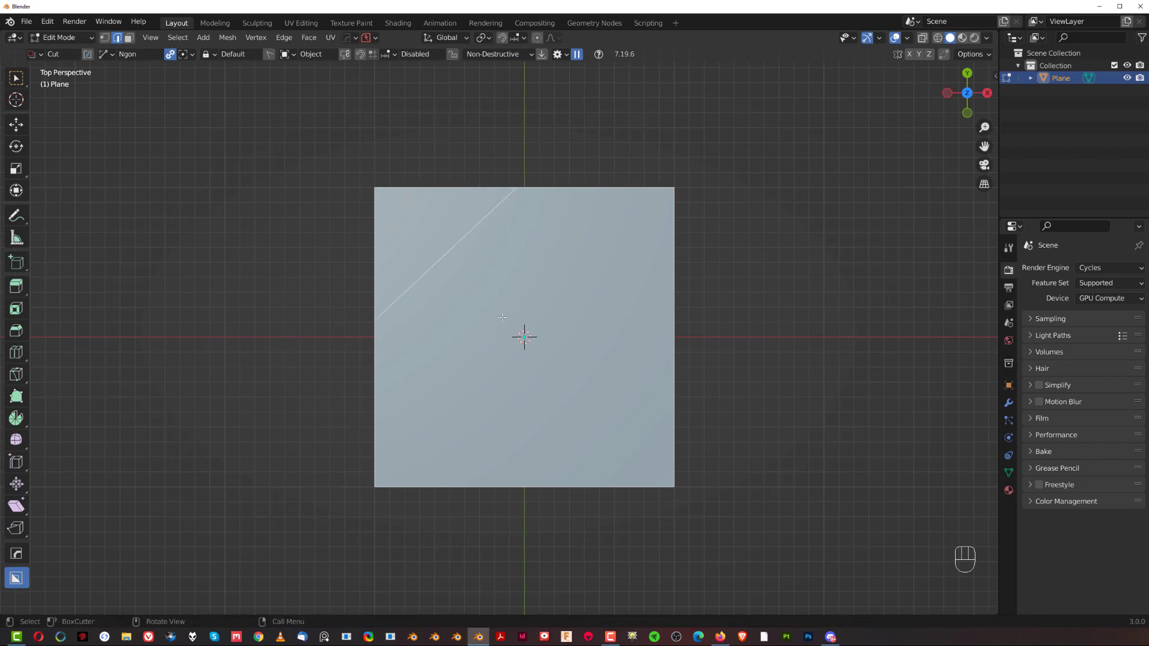
Orbit to inspect the diagonal cut, return to Top view, then undo the cut
{"action": "middle_click_drag", "start_coordinate": [503, 314], "coordinate": [448, 303]}
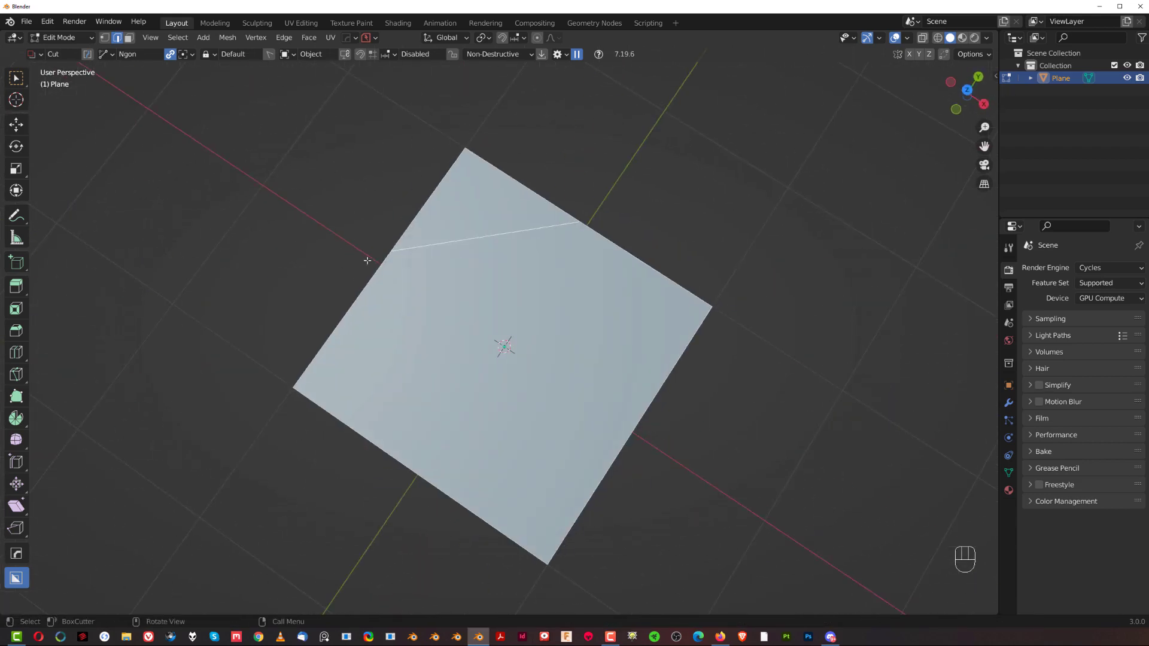
{"action": "key", "text": "KP_7"}
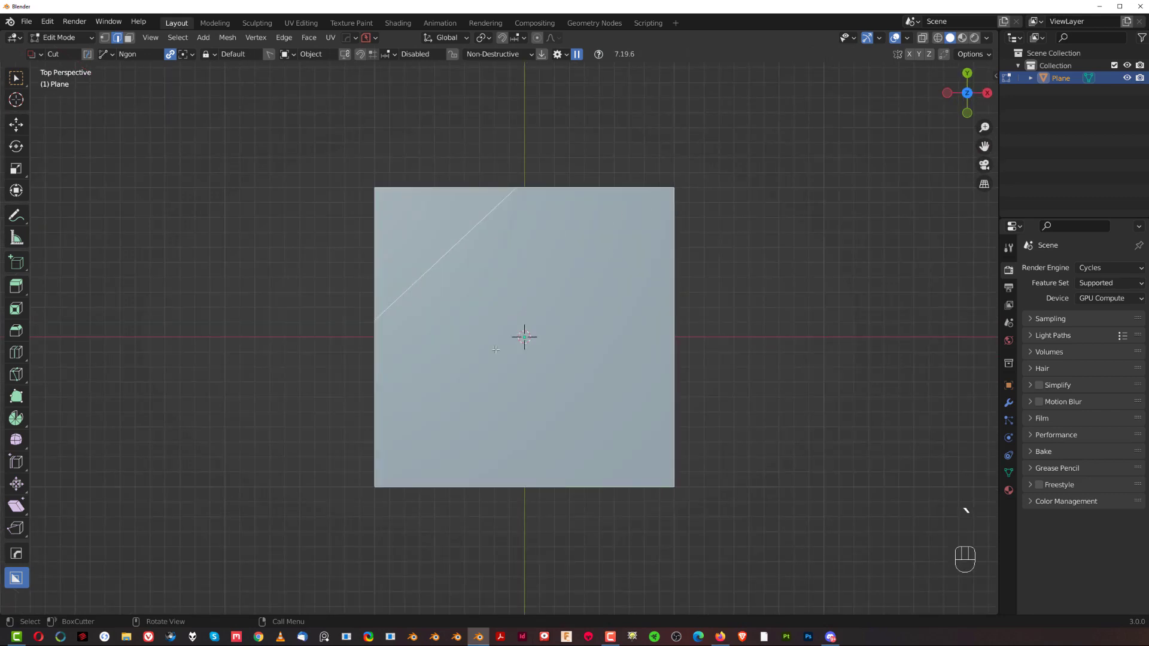
{"action": "scroll", "coordinate": [495, 350], "scroll_direction": "up", "scroll_amount": 2}
{"action": "middle_click_drag", "start_coordinate": [526, 341], "coordinate": [520, 338], "text": "shift"}
{"action": "scroll", "coordinate": [520, 339], "scroll_direction": "down", "scroll_amount": 2}
{"action": "scroll", "coordinate": [542, 309], "scroll_direction": "up", "scroll_amount": 3}
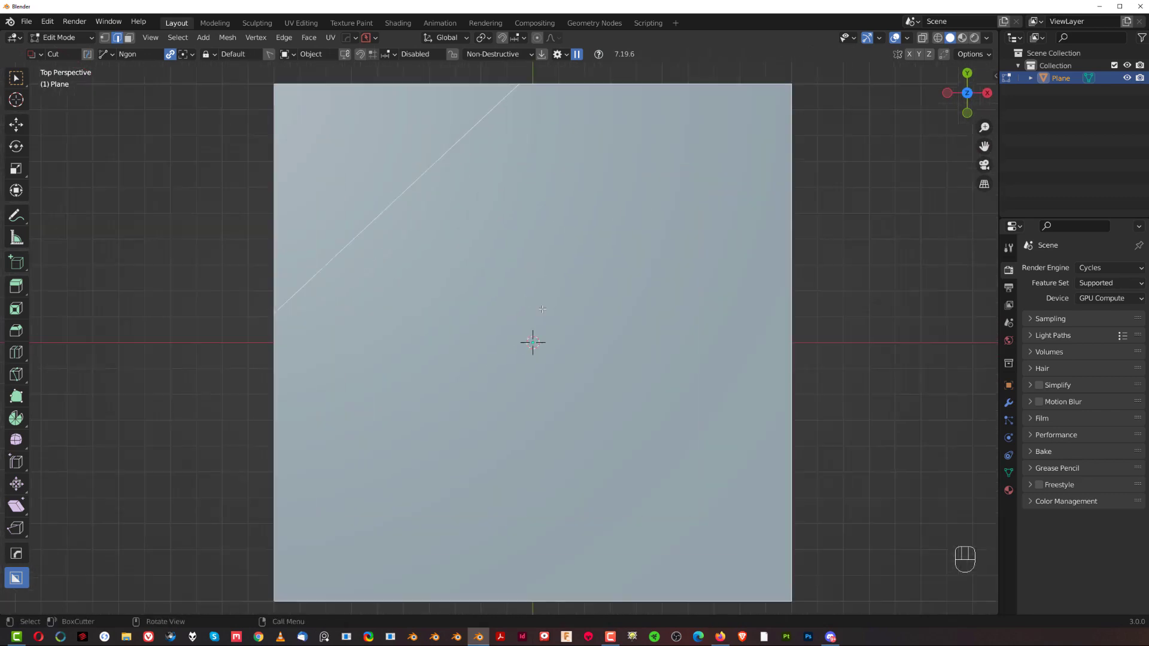
{"action": "scroll", "coordinate": [535, 270], "scroll_direction": "down", "scroll_amount": 2}
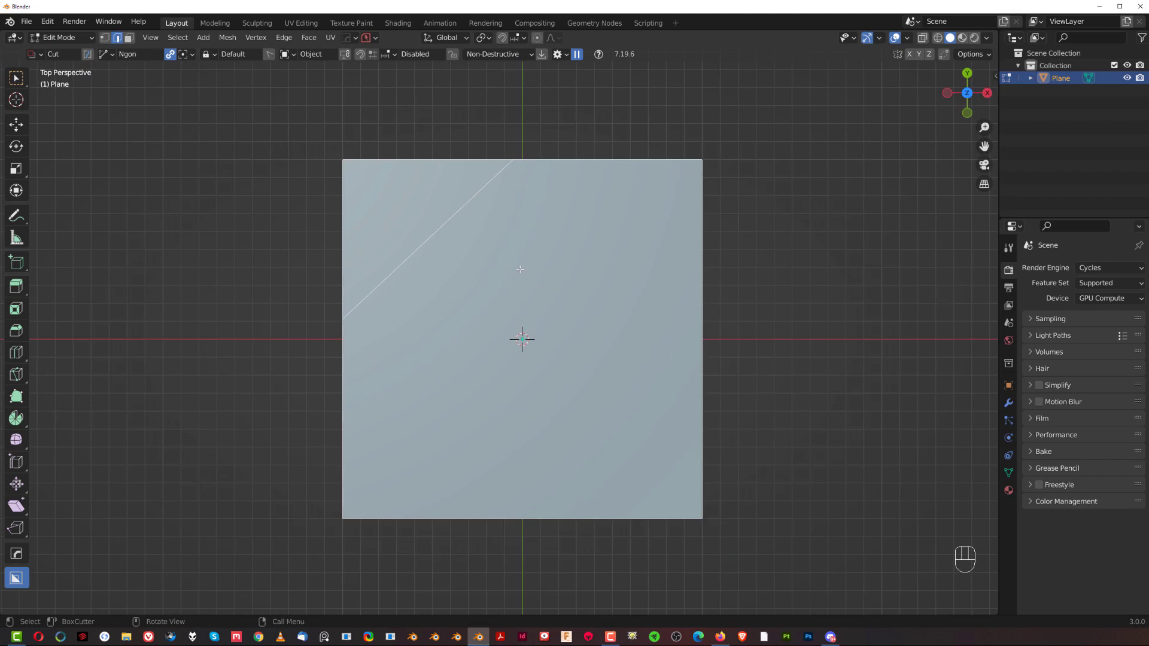
{"action": "key", "text": "ctrl+z"}
Knife an angle-constrained horizontal cut from the plane's left edge to its right edge
{"action": "key", "text": "k"}
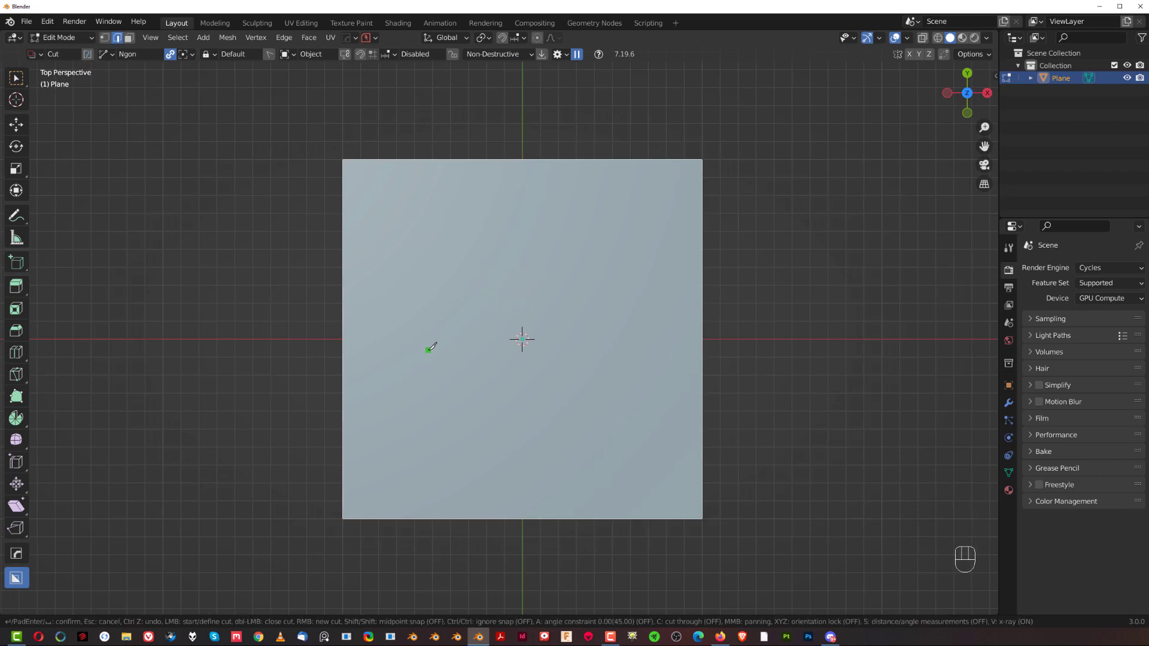
{"action": "left_click", "coordinate": [342, 367]}
{"action": "key", "text": "a"}
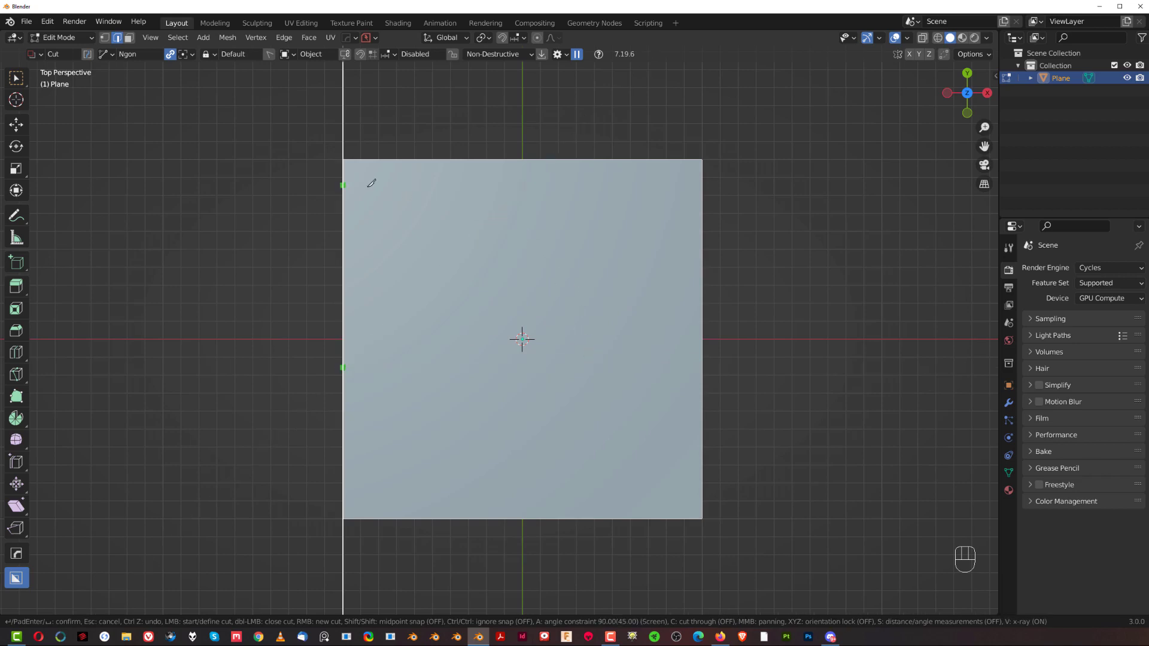
{"action": "left_click", "coordinate": [700, 355]}
{"action": "key", "text": "Return"}
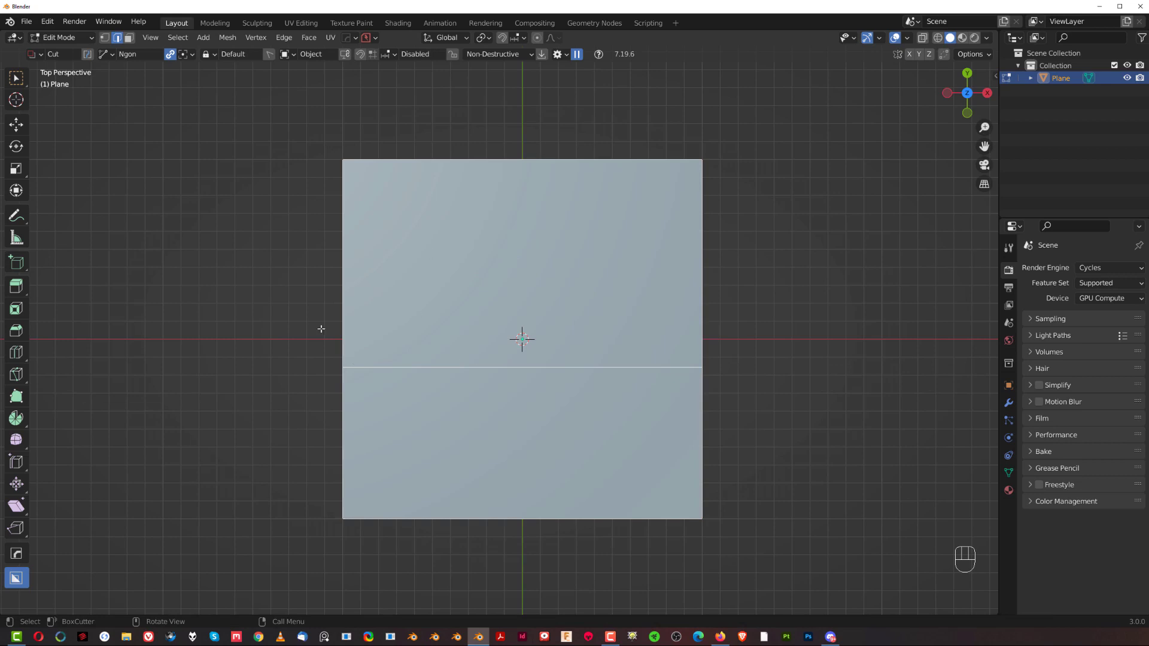
{"action": "left_click", "coordinate": [15, 377]}
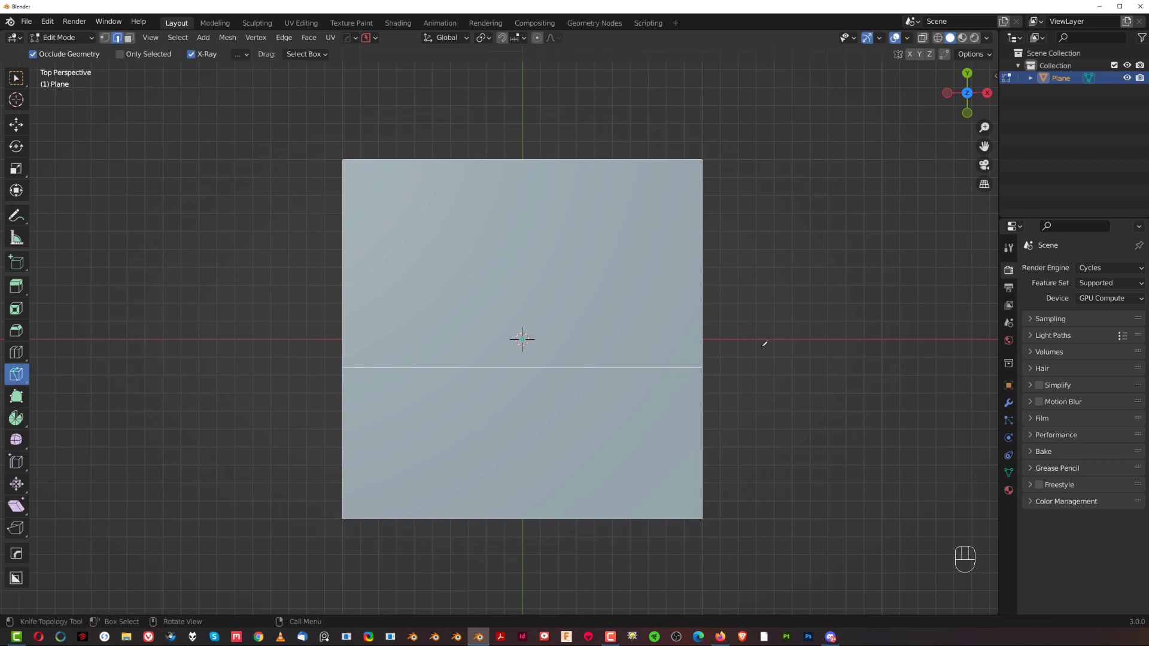
Set the knife's Angle Snapping Increment to 45° in the sidebar
{"action": "key", "text": "n"}
{"action": "left_click", "coordinate": [924, 191]}
{"action": "type", "text": "30"}
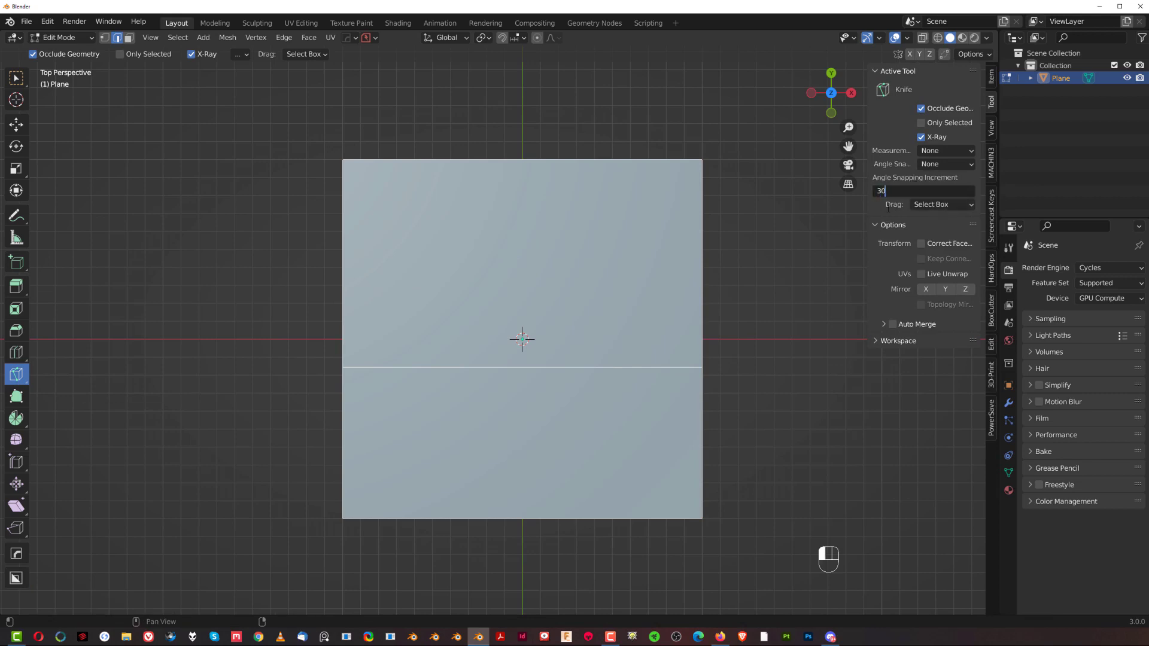
{"action": "key", "text": "ctrl+a"}
{"action": "type", "text": "45"}
{"action": "left_click", "coordinate": [867, 196]}
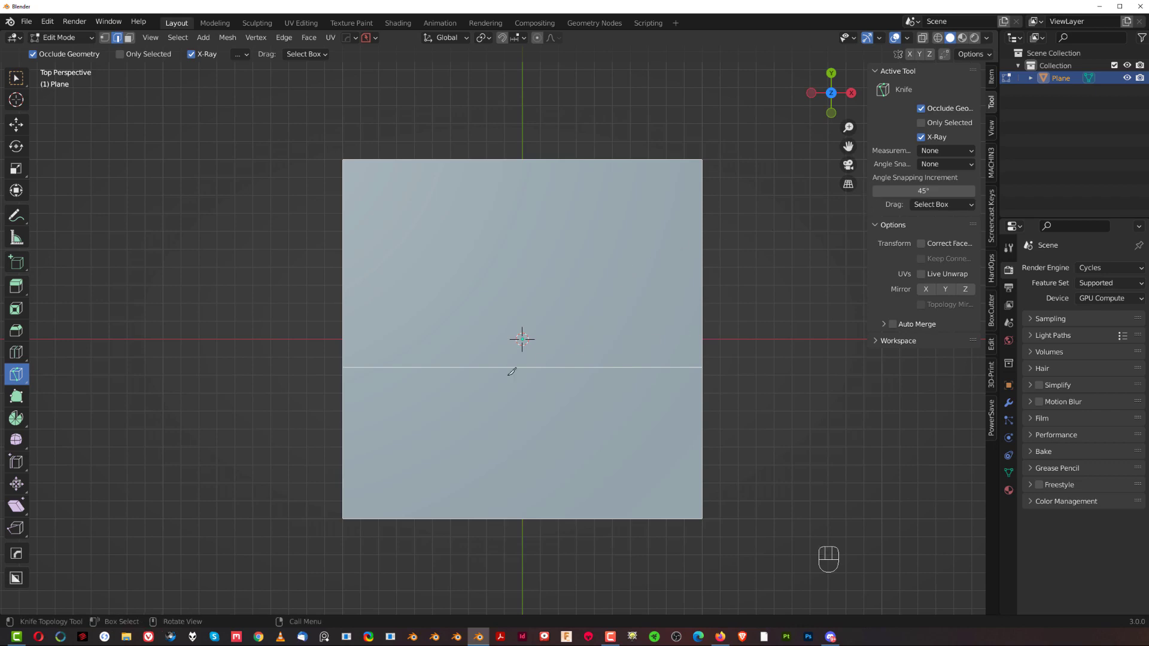
Make a stepped 45°-constrained knife cut across the plane, then undo both knife cuts
{"action": "key", "text": "k"}
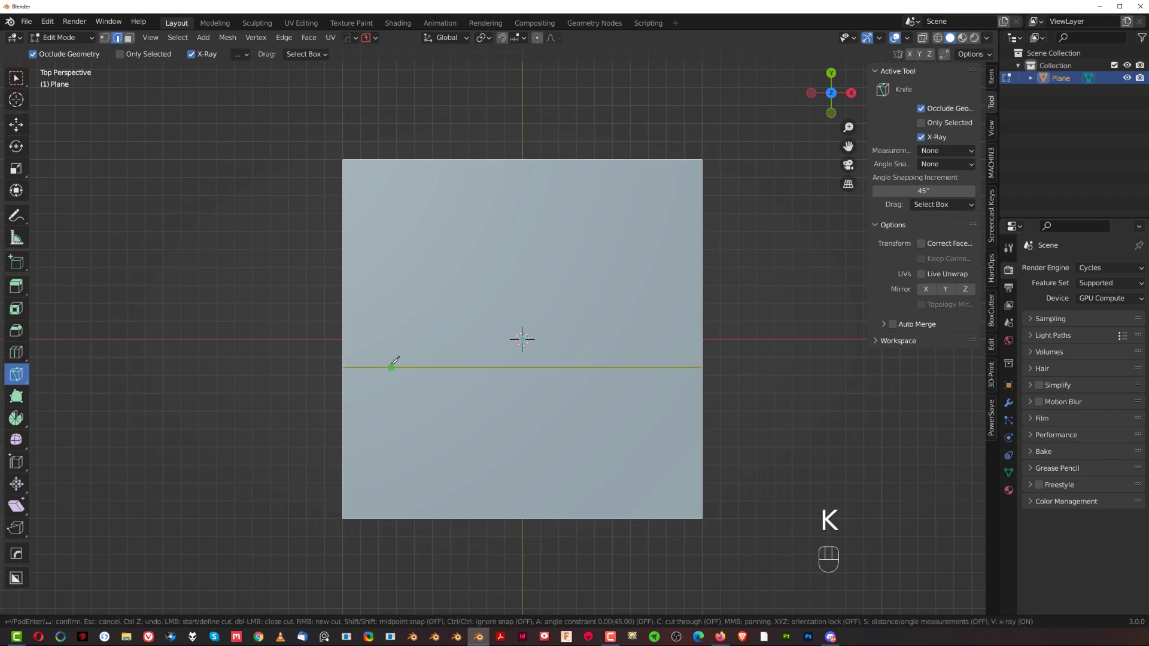
{"action": "left_click", "coordinate": [395, 361]}
{"action": "key", "text": "a"}
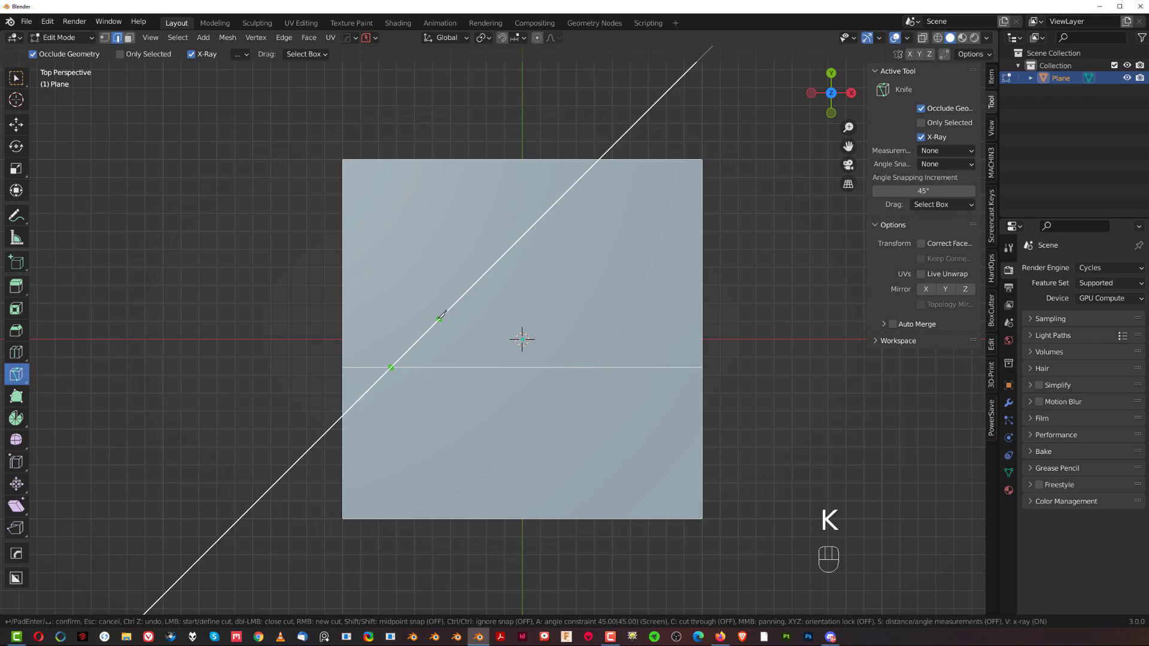
{"action": "left_click", "coordinate": [440, 319]}
{"action": "left_click", "coordinate": [533, 318]}
{"action": "left_click", "coordinate": [554, 341]}
{"action": "left_click", "coordinate": [631, 341]}
{"action": "left_click", "coordinate": [652, 320]}
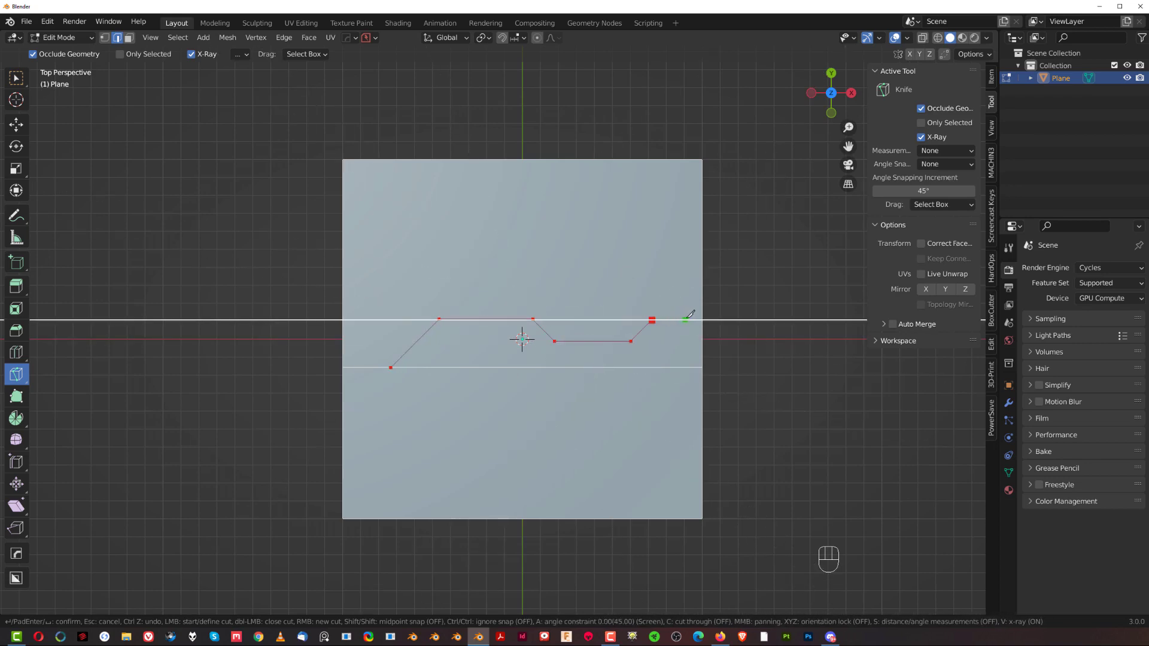
{"action": "left_click", "coordinate": [702, 320]}
{"action": "key", "text": "Return"}
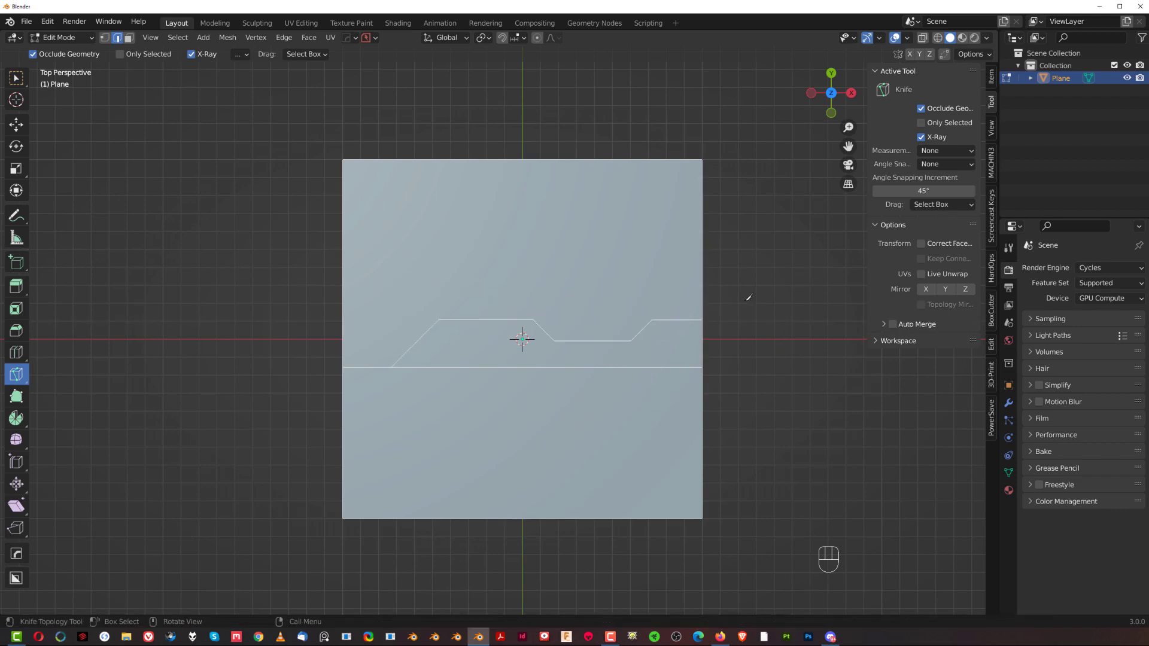
{"action": "key", "text": "ctrl+z"}
{"action": "key", "text": "ctrl+z"}
Hide the sidebar and knife a cut from the left edge diagonally to the top, then down to the bottom edge
{"action": "mouse_move", "coordinate": [545, 350]}
{"action": "middle_mouse_down", "text": "shift"}
{"action": "mouse_move", "coordinate": [620, 328]}
{"action": "mouse_move", "coordinate": [548, 353]}
{"action": "middle_mouse_up", "text": "shift"}
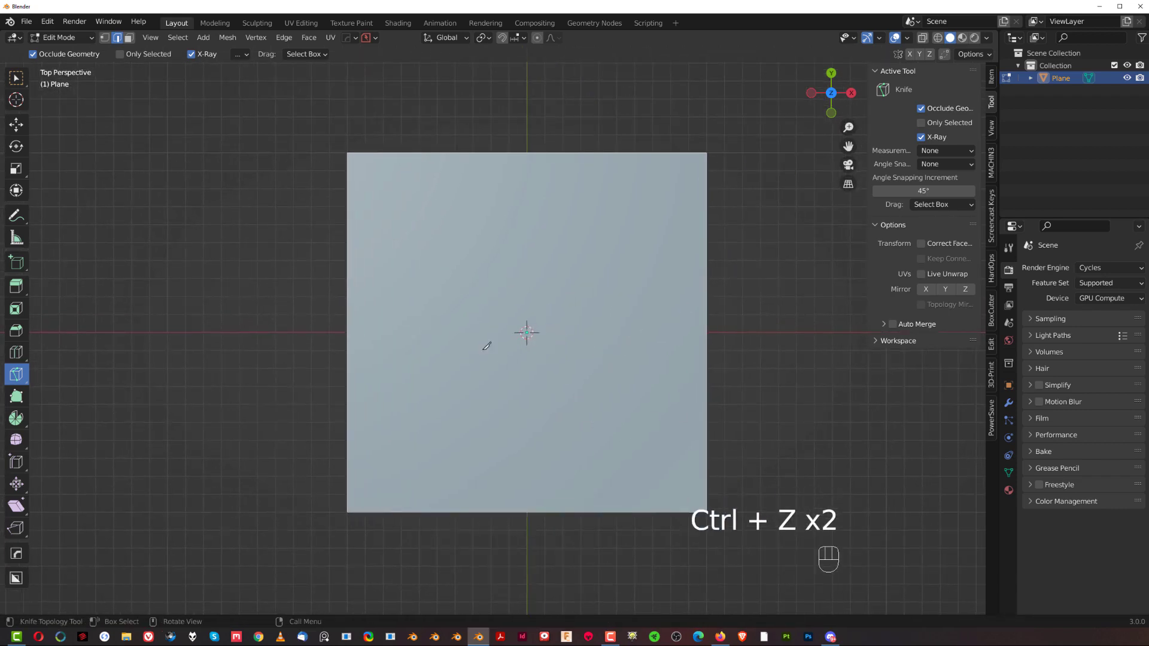
{"action": "key", "text": "n"}
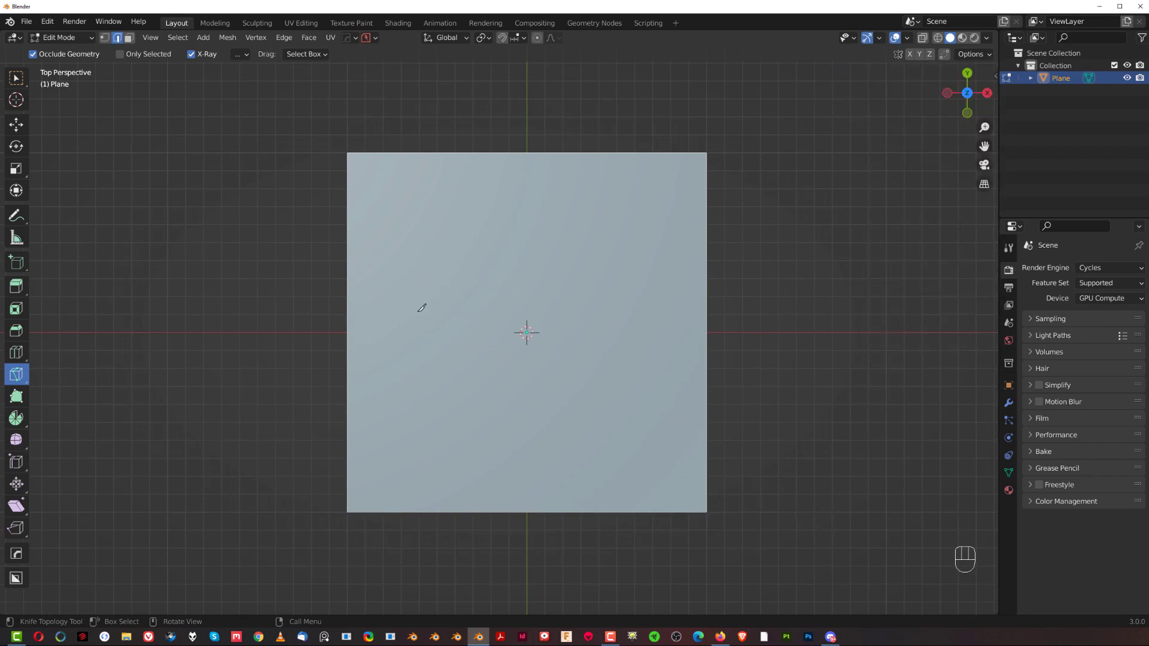
{"action": "key", "text": "k"}
{"action": "left_click", "coordinate": [347, 288]}
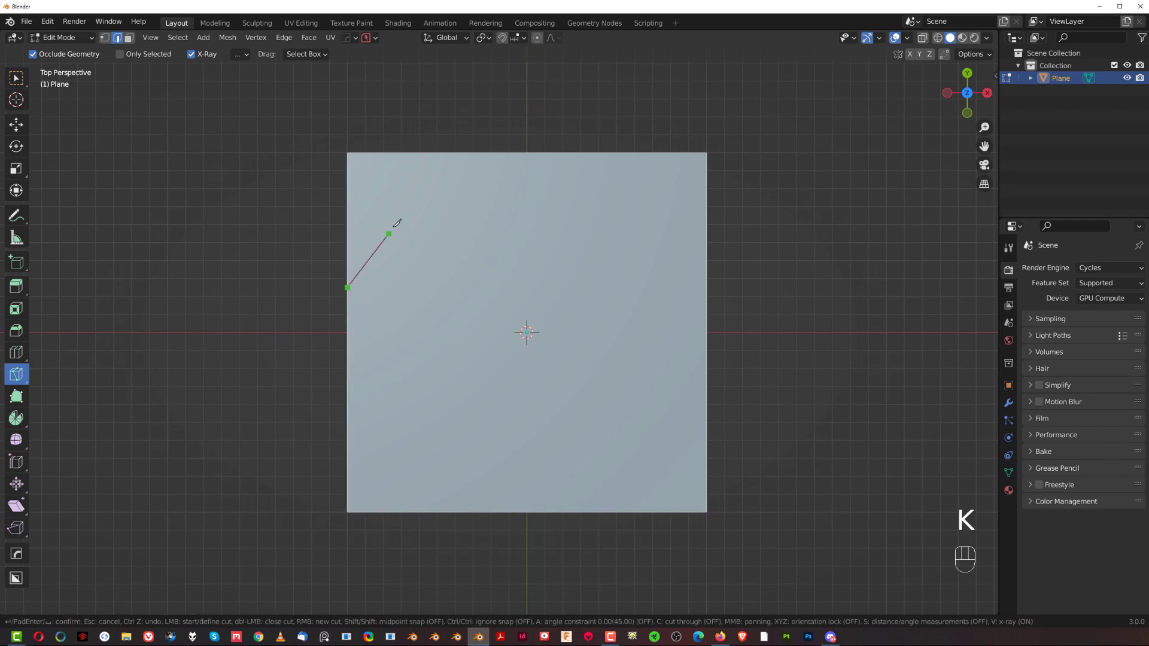
{"action": "left_click", "coordinate": [428, 153]}
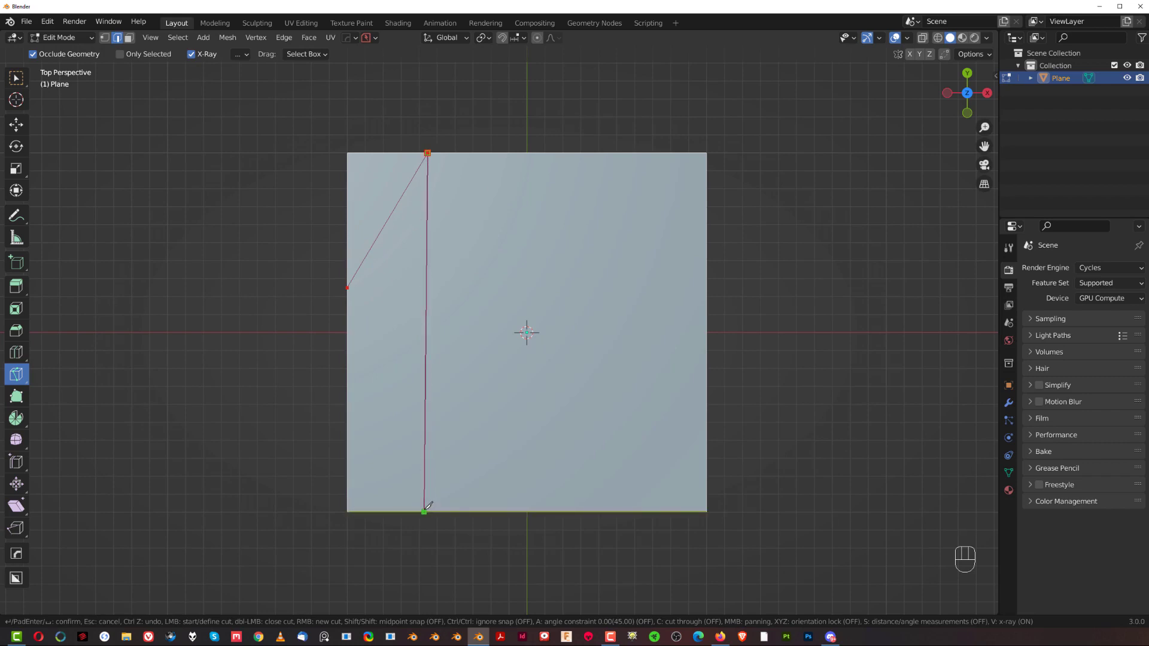
{"action": "left_click", "coordinate": [424, 512]}
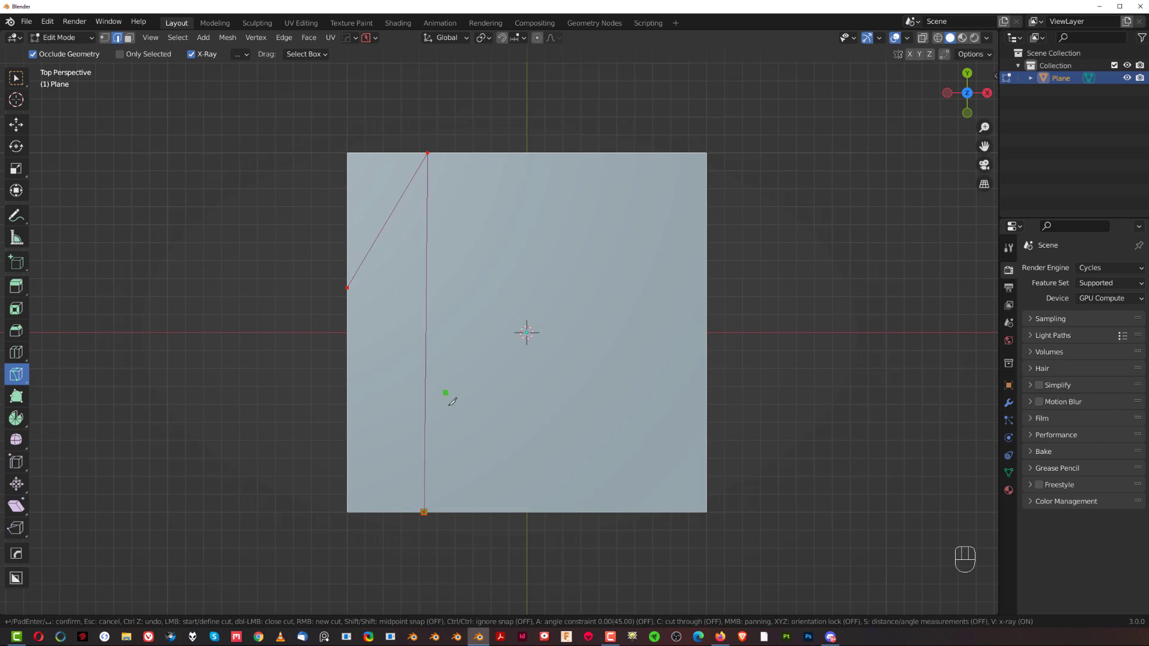
{"action": "right_click", "coordinate": [456, 441]}
Add a second vertical cut, then a diagonal rising to a vertical line up to the top edge
{"action": "left_click", "coordinate": [487, 153]}
{"action": "left_click", "coordinate": [485, 512]}
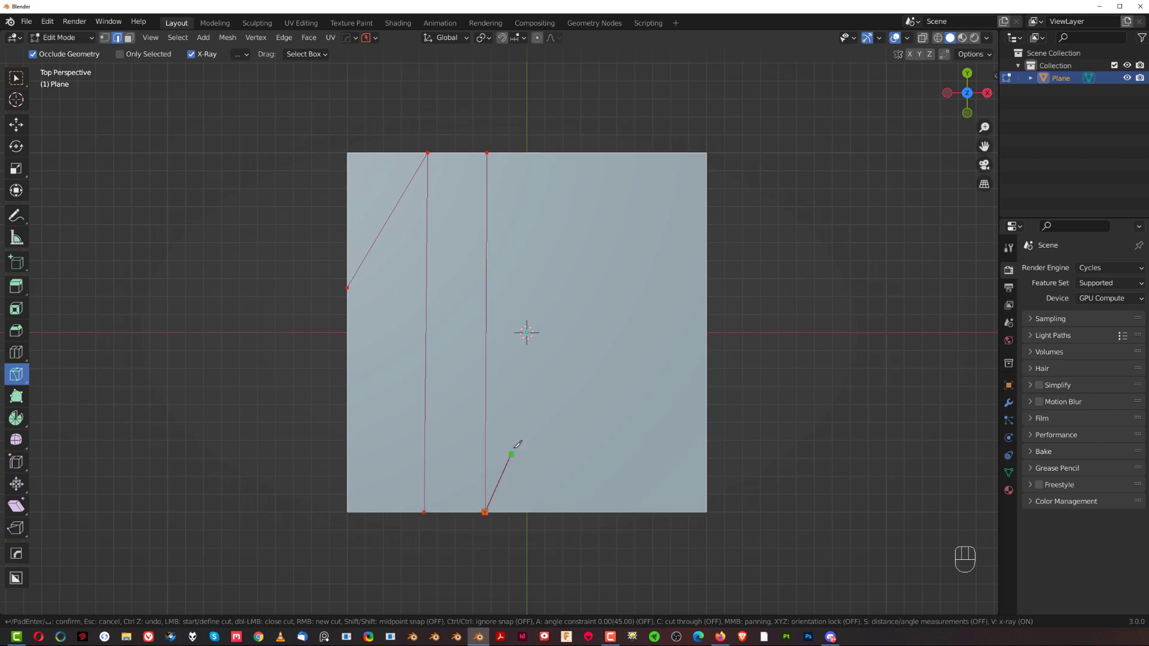
{"action": "left_click", "coordinate": [581, 340]}
{"action": "left_click", "coordinate": [578, 153]}
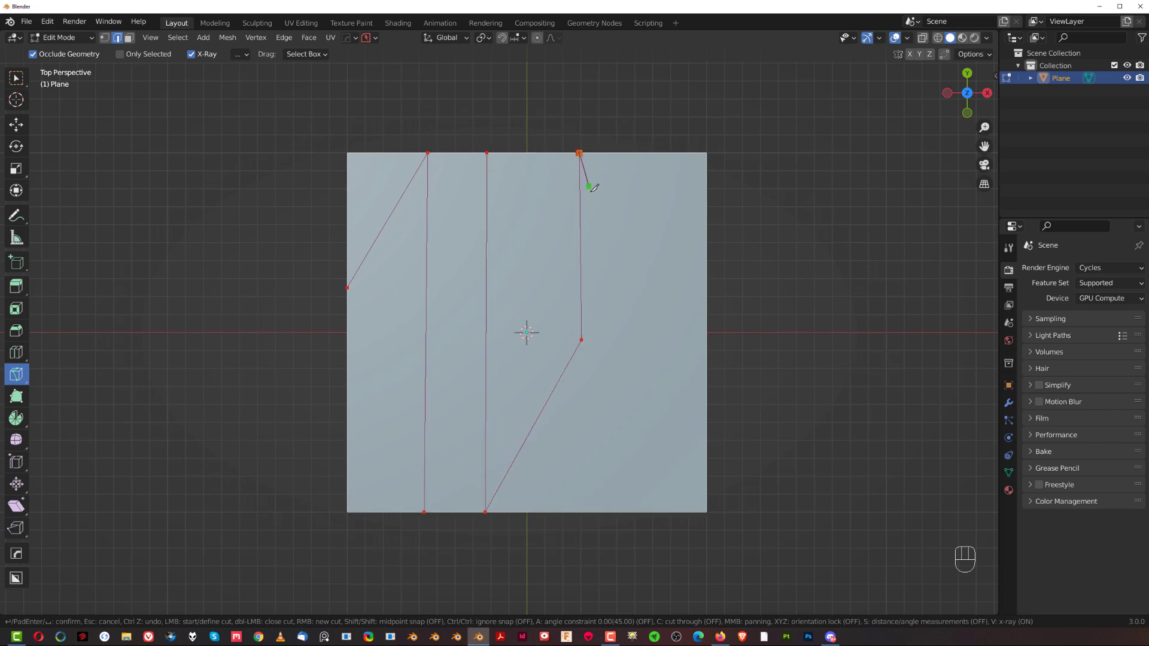
{"action": "right_click", "coordinate": [609, 223]}
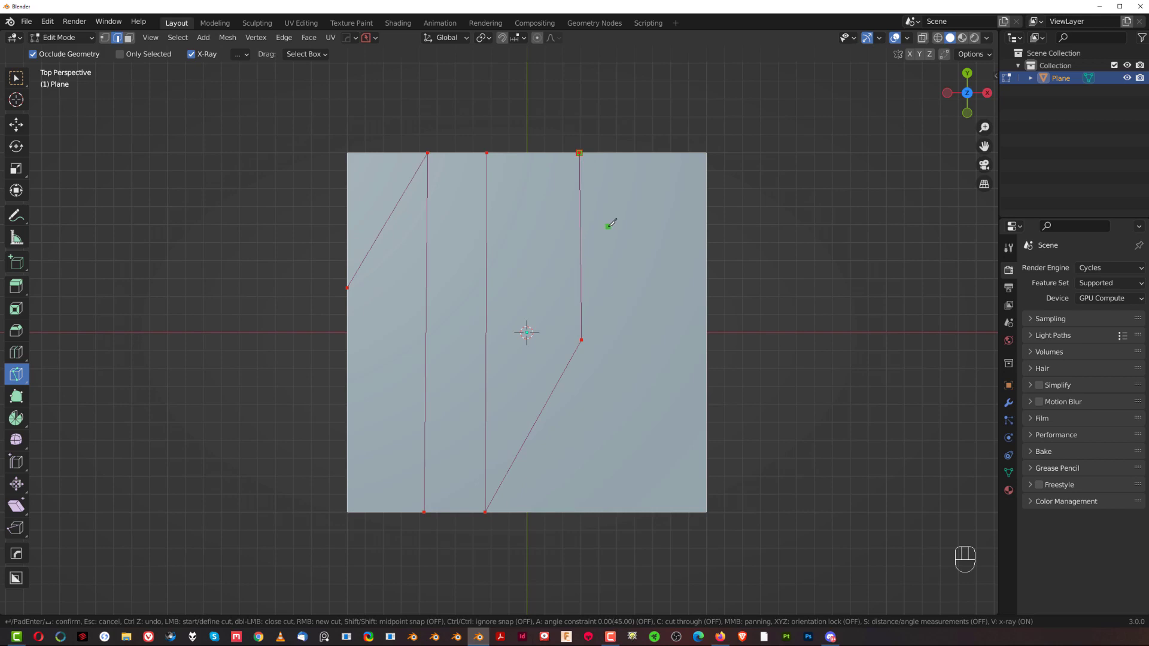
Cut a stepped, angle-constrained path from the right edge down and back up, and confirm all cuts
{"action": "left_click", "coordinate": [707, 360]}
{"action": "left_click", "coordinate": [576, 511]}
{"action": "key", "text": "a"}
{"action": "left_click", "coordinate": [591, 317]}
{"action": "left_click", "coordinate": [643, 319]}
{"action": "left_click", "coordinate": [683, 278]}
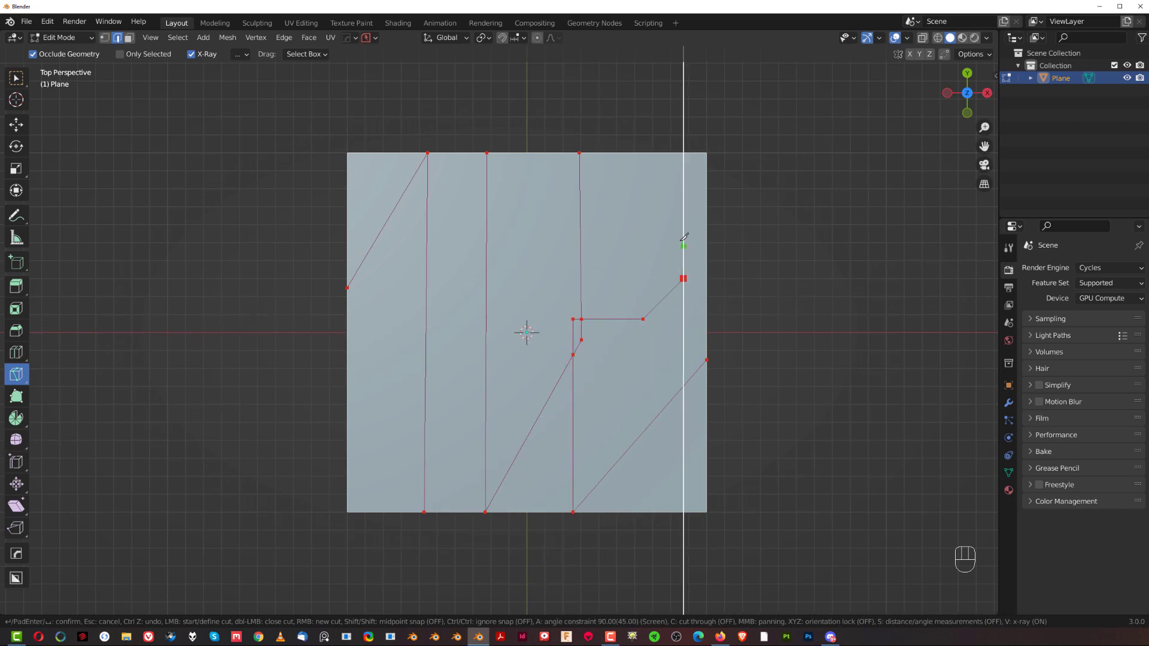
{"action": "left_click", "coordinate": [683, 203]}
{"action": "key", "text": "a"}
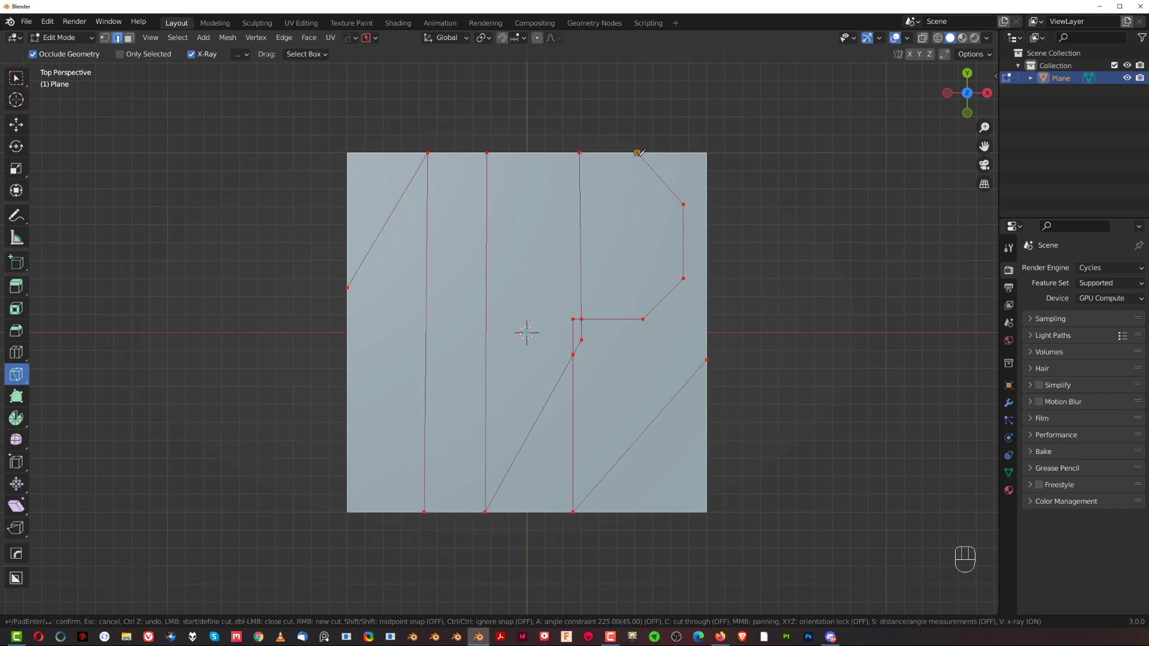
{"action": "key", "text": "Return"}
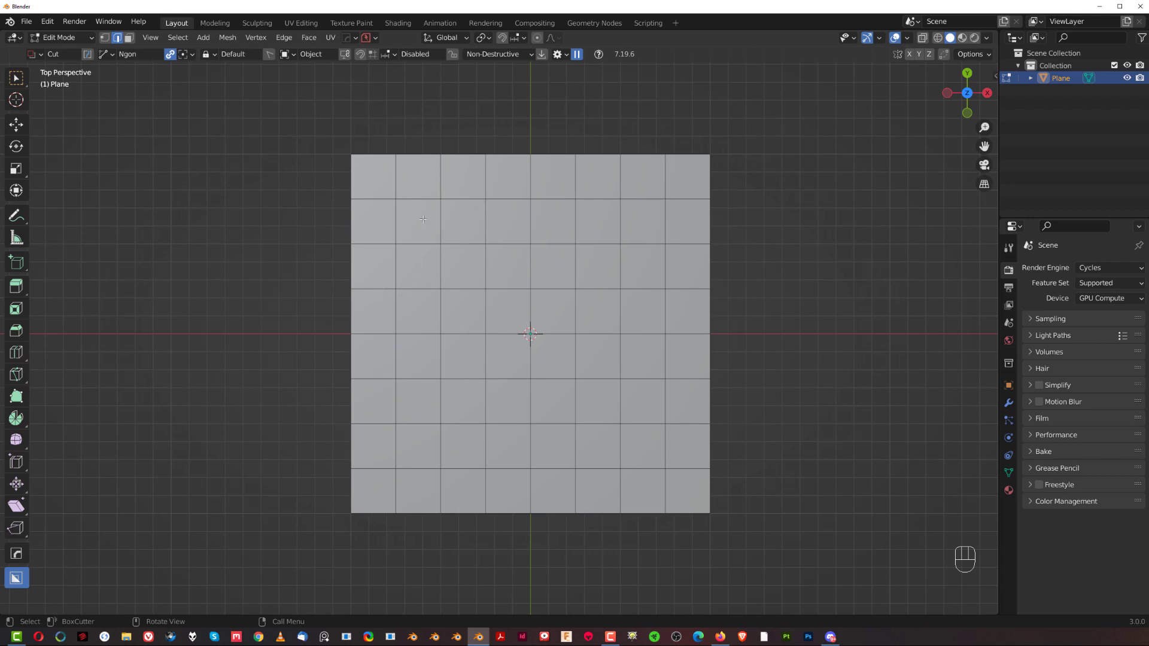
{"action": "key", "text": "k"}
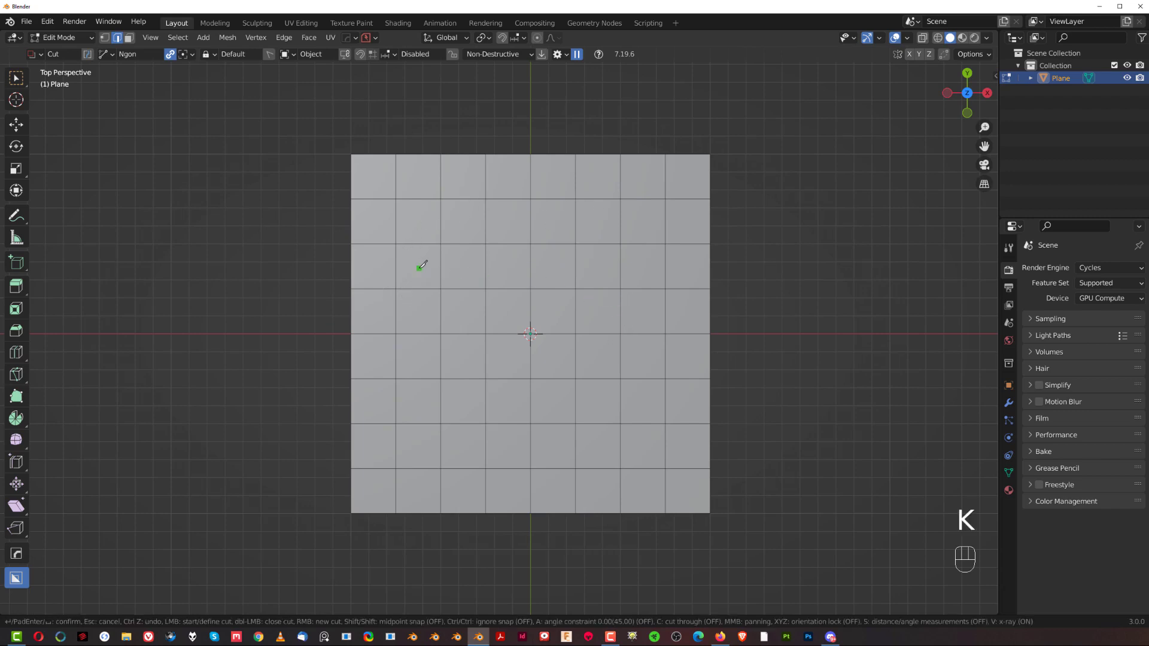
{"action": "left_click", "coordinate": [395, 269]}
{"action": "left_click", "coordinate": [441, 228]}
{"action": "left_click", "coordinate": [485, 229]}
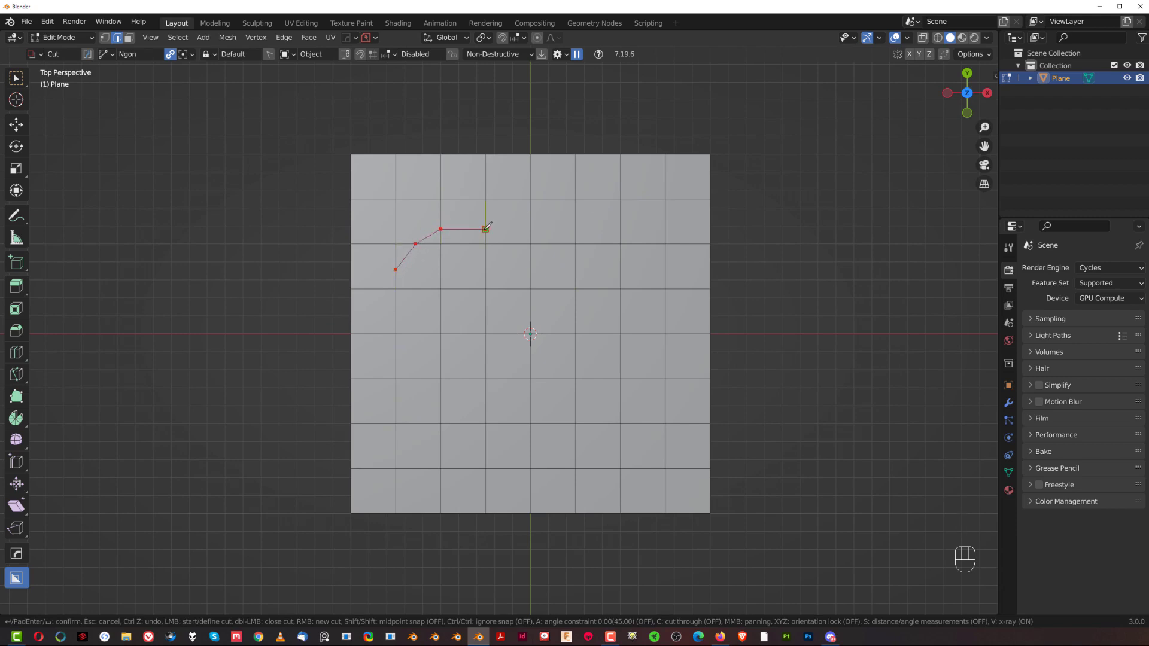
{"action": "left_click", "coordinate": [514, 244]}
{"action": "left_click", "coordinate": [530, 270]}
{"action": "left_click", "coordinate": [575, 278]}
{"action": "left_click", "coordinate": [621, 313]}
{"action": "left_click", "coordinate": [637, 333]}
{"action": "left_click", "coordinate": [642, 378]}
{"action": "key", "text": "Escape"}
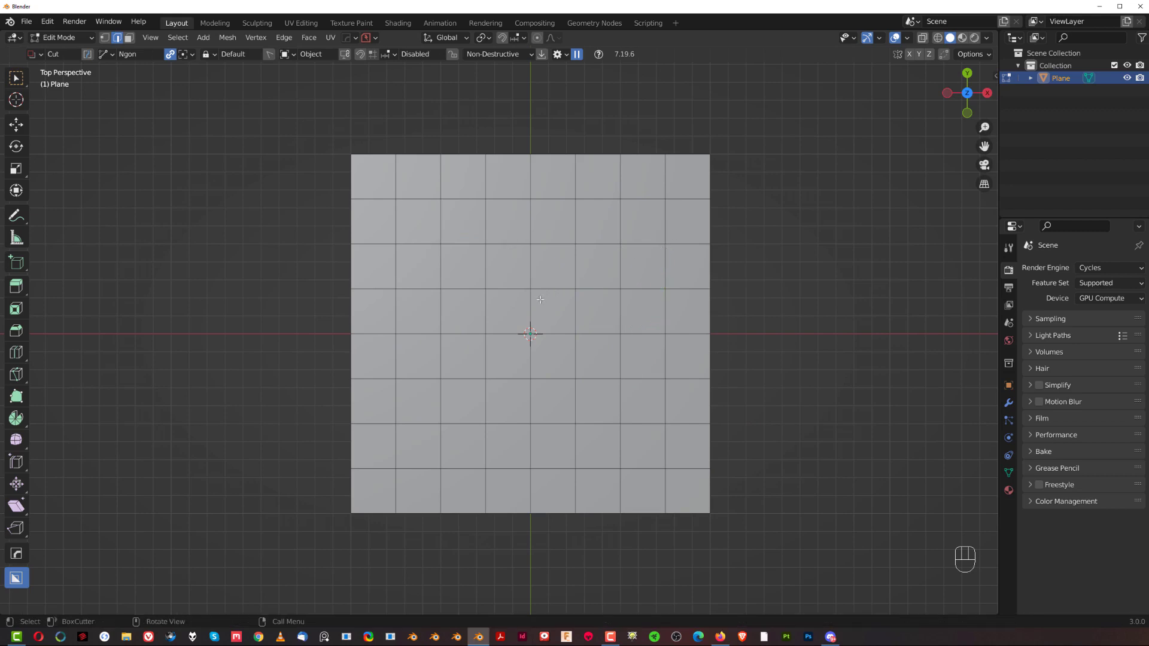
{"action": "key", "text": "k"}
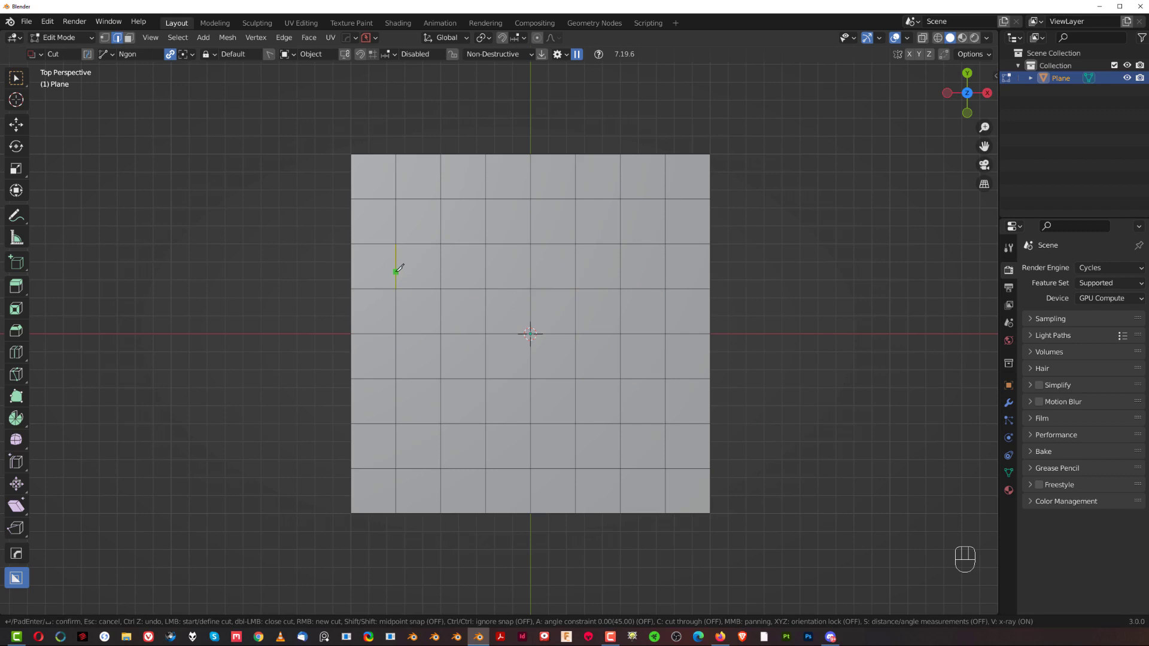
{"action": "left_click", "coordinate": [418, 244]}
{"action": "left_click", "coordinate": [441, 230]}
{"action": "left_click", "coordinate": [486, 230]}
{"action": "left_click", "coordinate": [505, 244]}
{"action": "left_click", "coordinate": [530, 276]}
{"action": "left_click", "coordinate": [556, 289]}
{"action": "left_click", "coordinate": [561, 334]}
{"action": "left_click", "coordinate": [549, 379]}
{"action": "left_click", "coordinate": [548, 424]}
{"action": "left_click", "coordinate": [530, 441]}
{"action": "left_click", "coordinate": [486, 447]}
{"action": "left_click", "coordinate": [457, 424]}
{"action": "left_click", "coordinate": [456, 379]}
{"action": "left_click", "coordinate": [440, 353]}
{"action": "left_click", "coordinate": [413, 334]}
{"action": "left_click", "coordinate": [396, 308]}
{"action": "key", "text": "Return"}
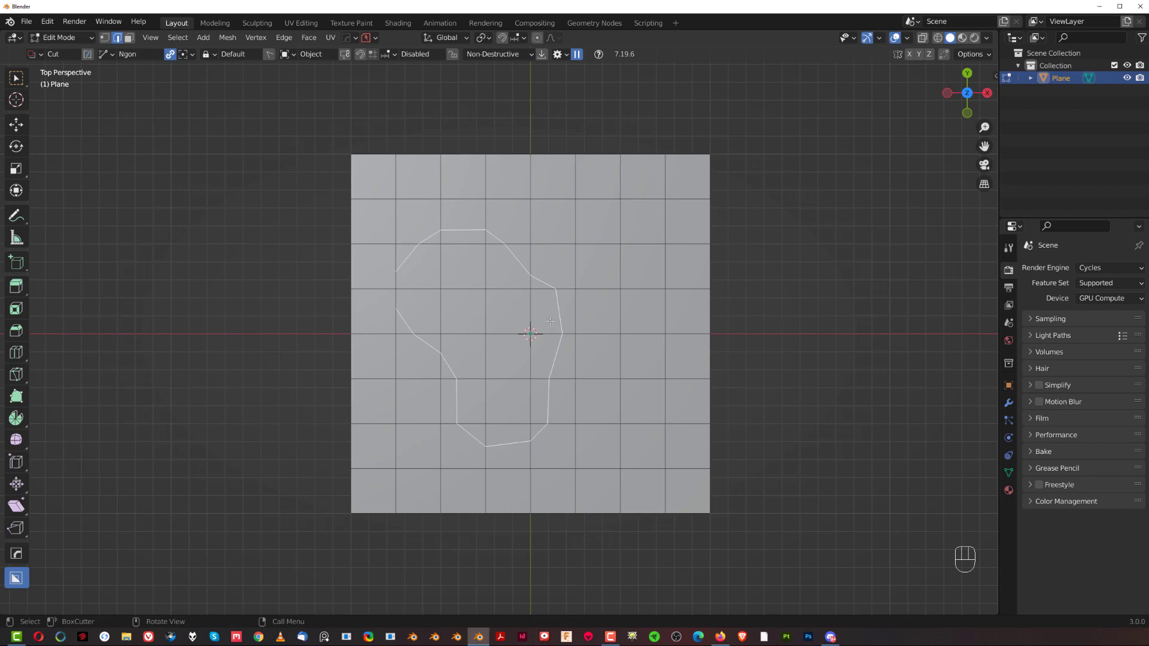
{"action": "scroll", "coordinate": [551, 322], "scroll_direction": "up", "scroll_amount": 3}
{"action": "scroll", "coordinate": [550, 322], "scroll_direction": "down", "scroll_amount": 5}
{"action": "middle_click_drag", "start_coordinate": [550, 322], "coordinate": [623, 225]}
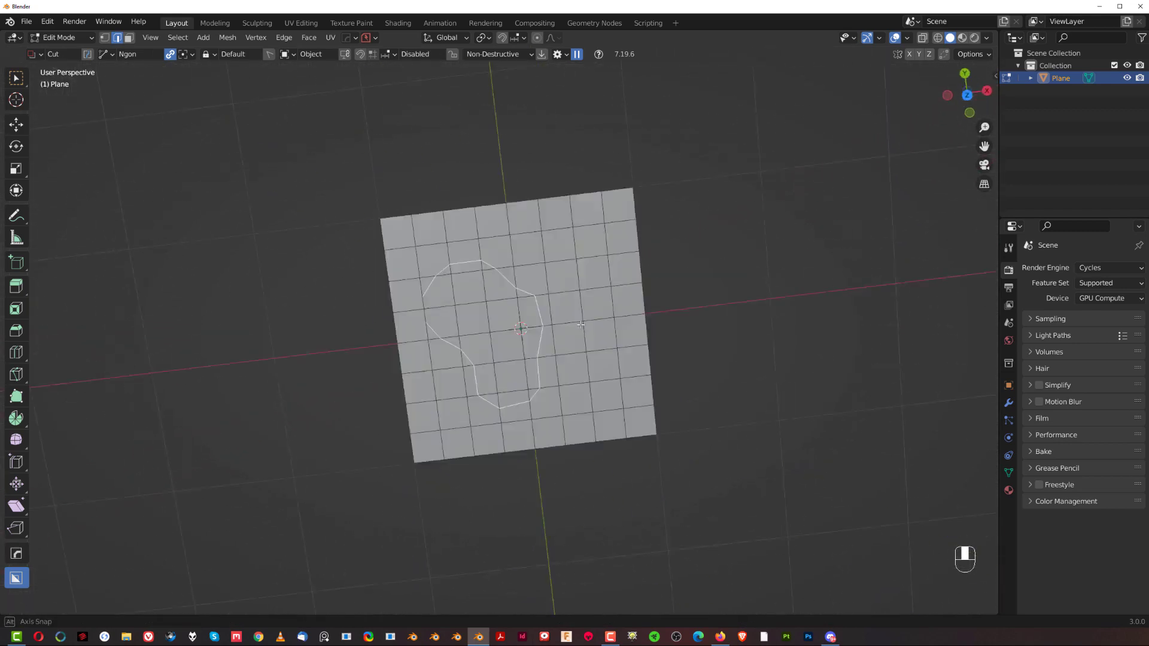
{"action": "middle_click_drag", "start_coordinate": [567, 343], "coordinate": [622, 240], "text": "alt"}
{"action": "scroll", "coordinate": [640, 213], "scroll_direction": "up", "scroll_amount": 2}
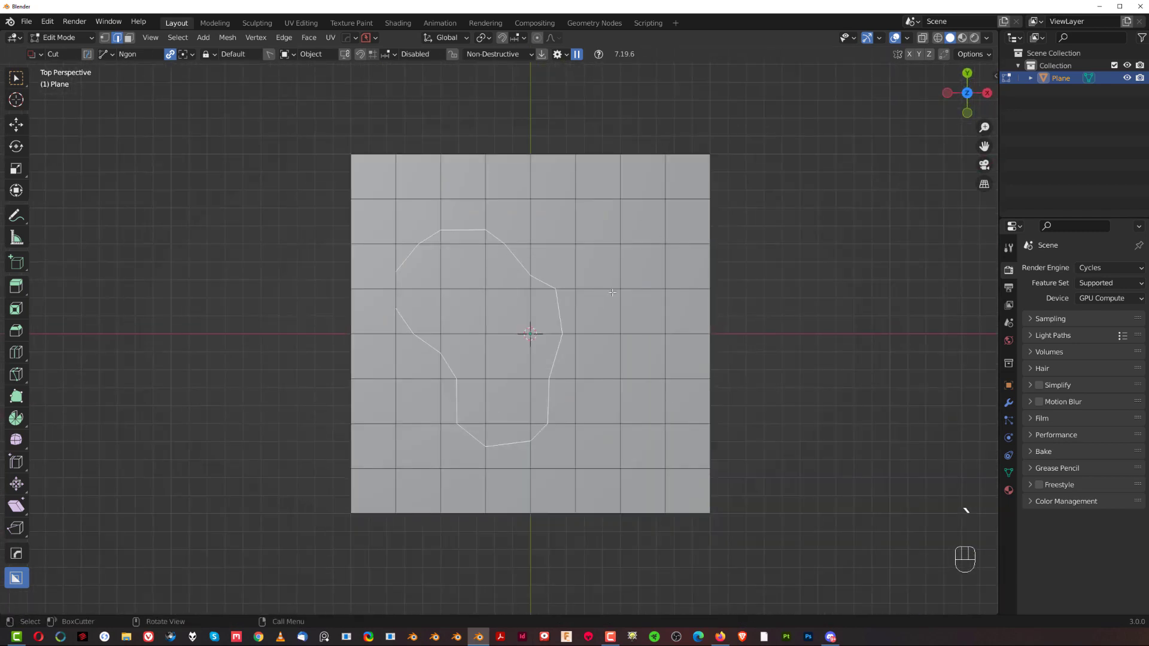
{"action": "scroll", "coordinate": [609, 294], "scroll_direction": "up", "scroll_amount": 2}
{"action": "key", "text": "ctrl+z"}
{"action": "scroll", "coordinate": [554, 326], "scroll_direction": "down", "scroll_amount": 3}
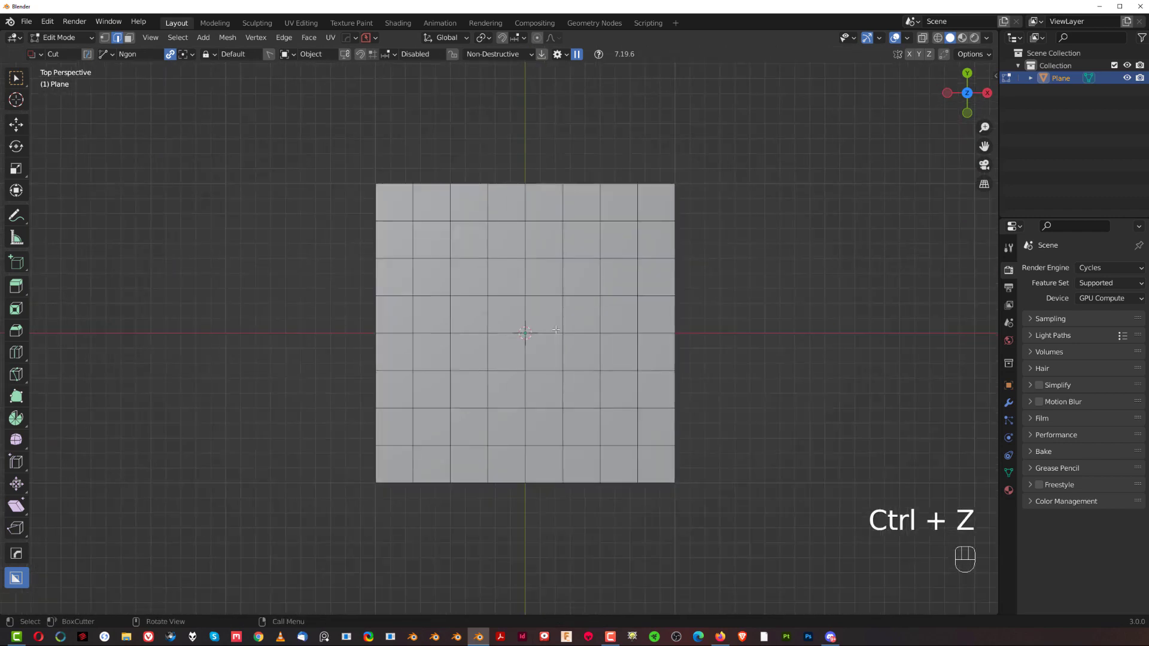
Undo to a single face and knife a midpoint-snapped peak from left through top to right midpoints
{"action": "key", "text": "ctrl+z"}
{"action": "key", "text": "ctrl+z"}
{"action": "key", "text": "ctrl+z"}
{"action": "key", "text": "ctrl+z"}
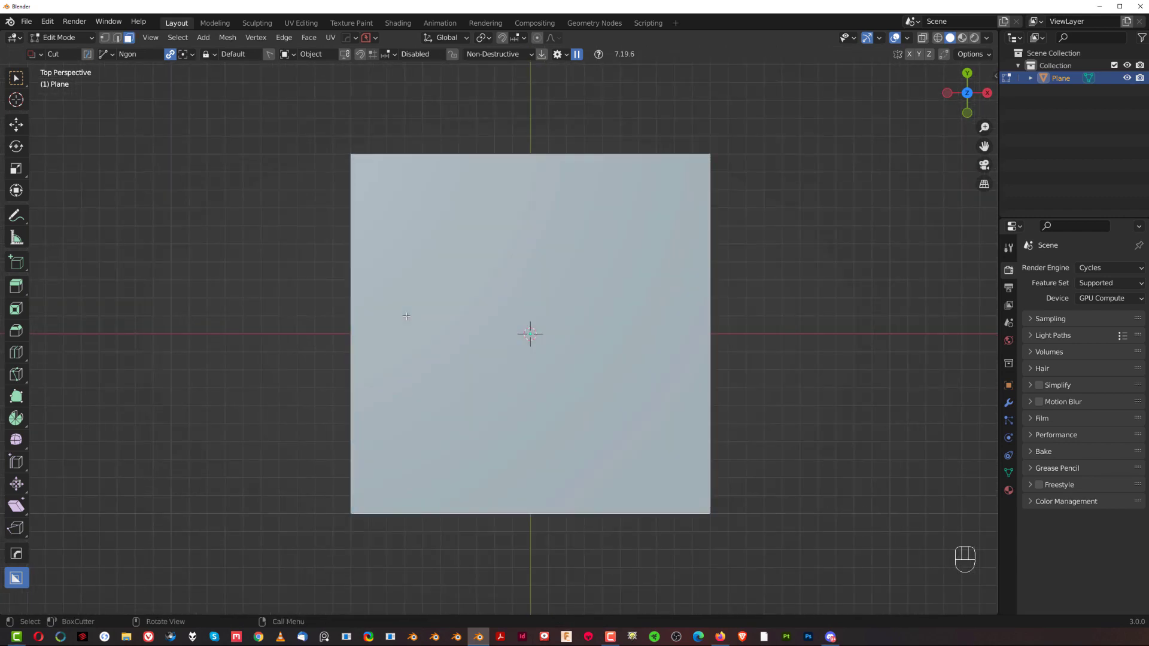
{"action": "key", "text": "Tab"}
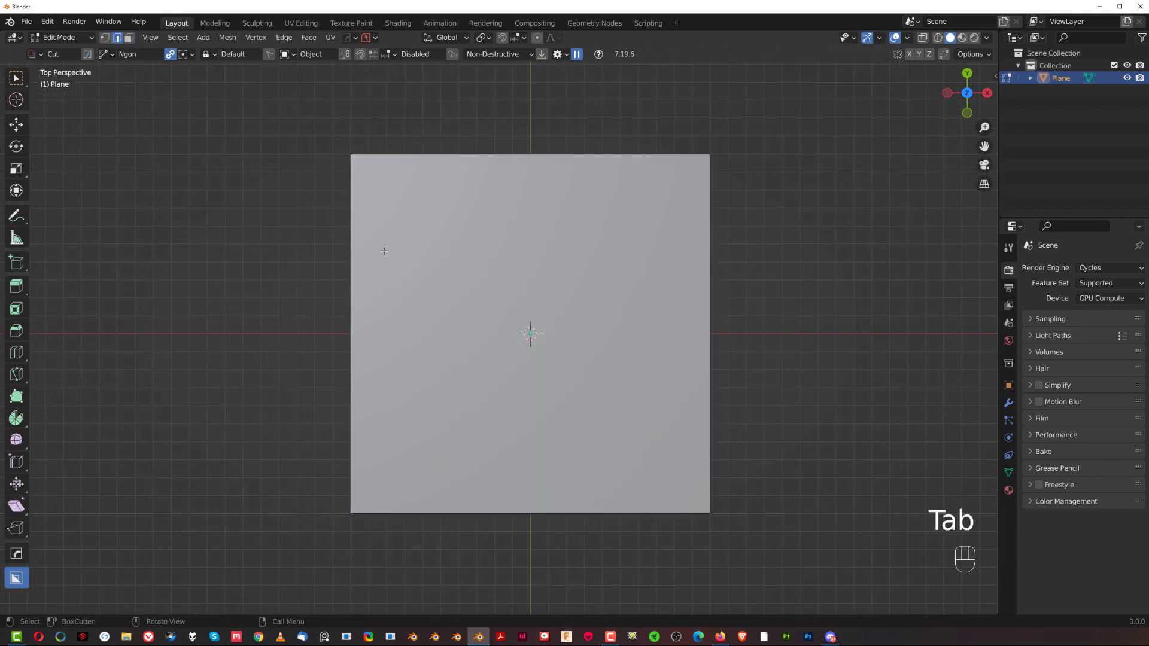
{"action": "key", "text": "k"}
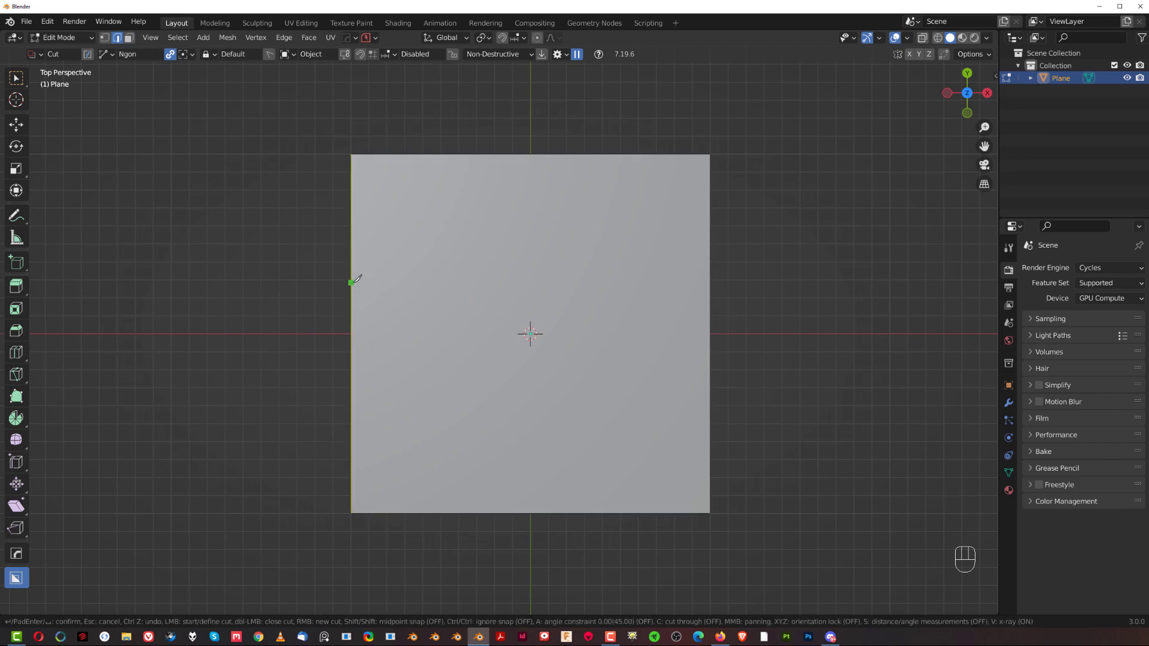
{"action": "key", "text": "shift"}
{"action": "key", "text": "shift"}
{"action": "key", "text": "shift"}
{"action": "key", "text": "shift"}
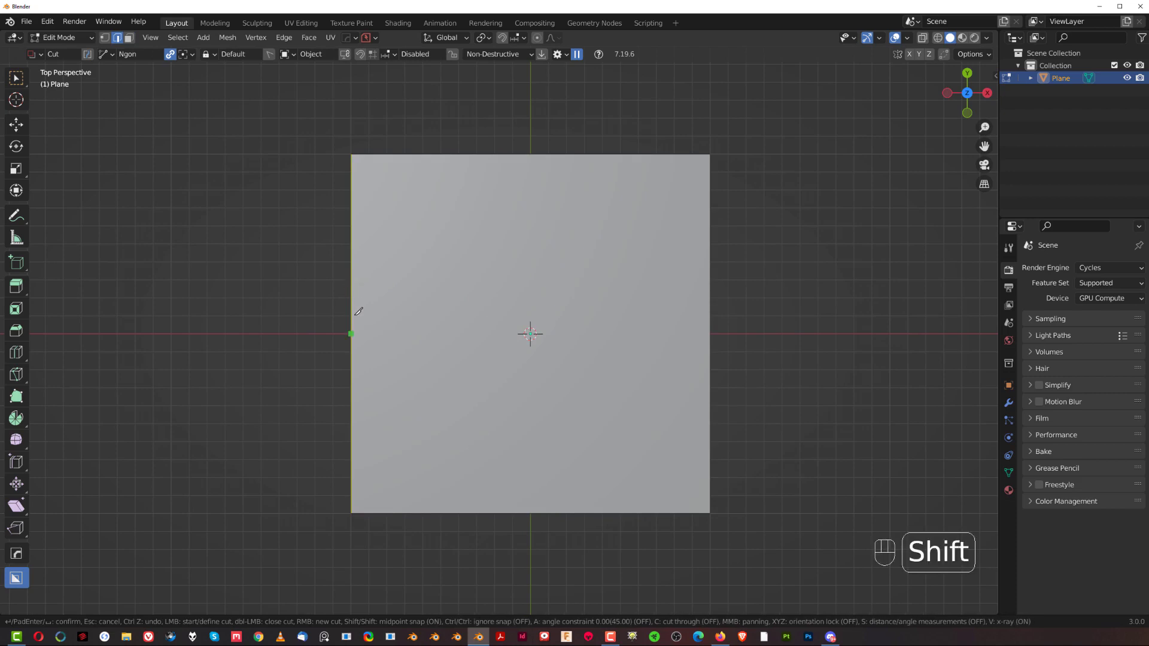
{"action": "left_click", "coordinate": [356, 328], "text": "shift"}
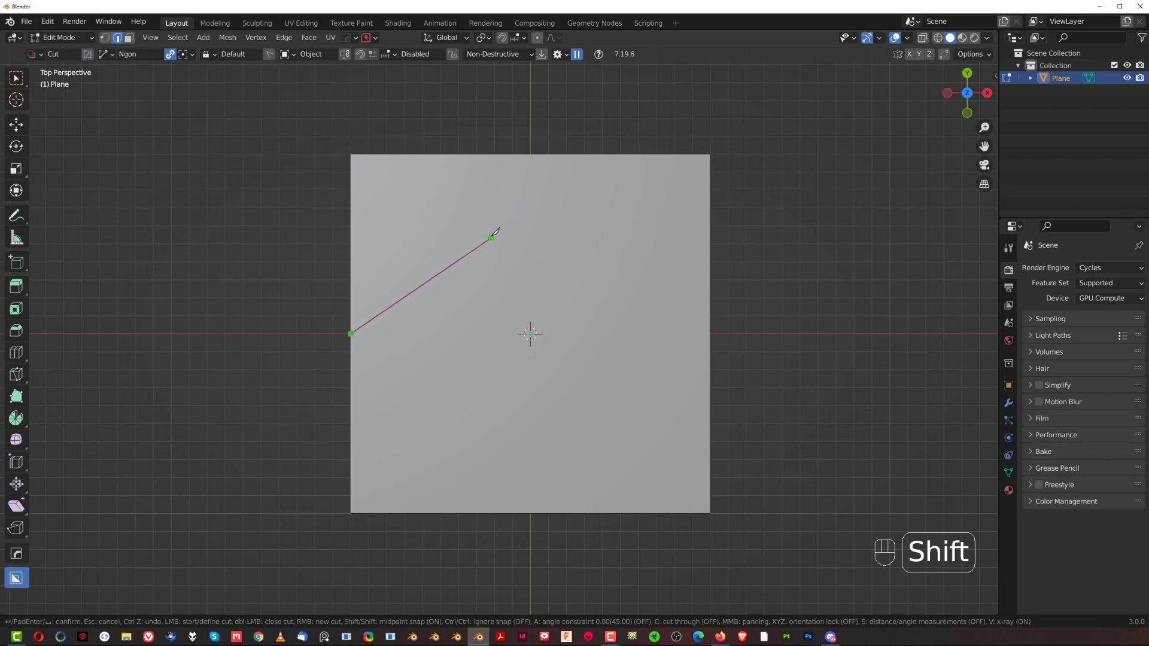
{"action": "left_click", "coordinate": [539, 157], "text": "shift"}
{"action": "left_click", "coordinate": [708, 276], "text": "shift"}
{"action": "key", "text": "Return"}
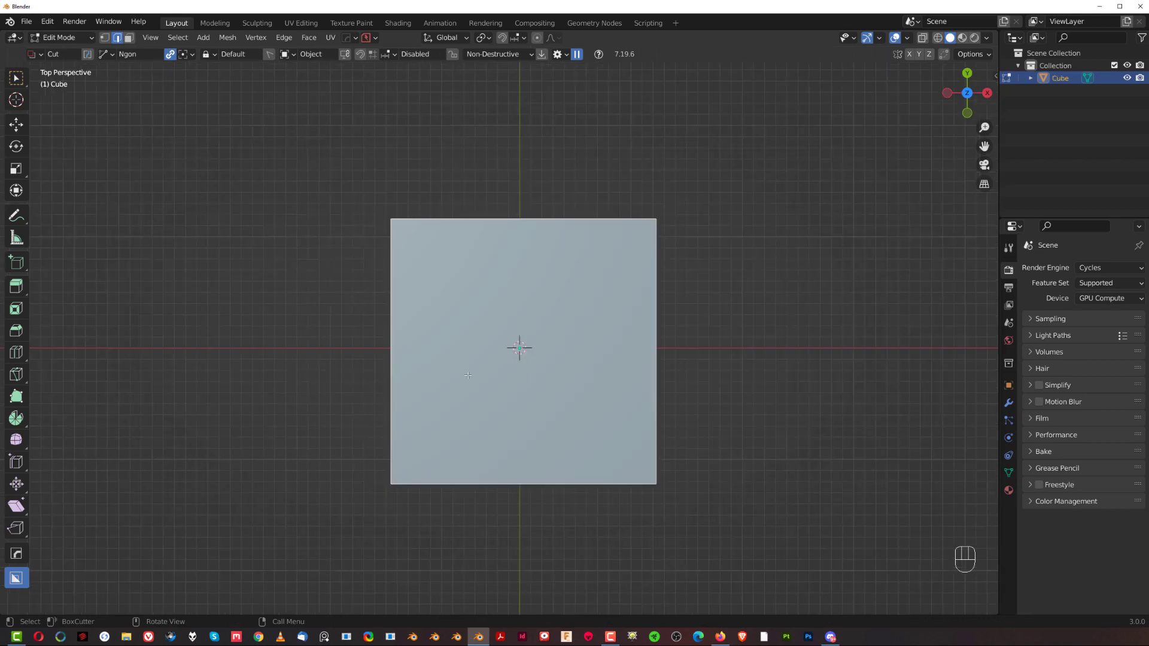
Knife a straight cut across the cube's top face from its left edge to its right edge
{"action": "middle_click_drag", "start_coordinate": [477, 361], "coordinate": [524, 259]}
{"action": "key", "text": "k"}
{"action": "left_click", "coordinate": [390, 346]}
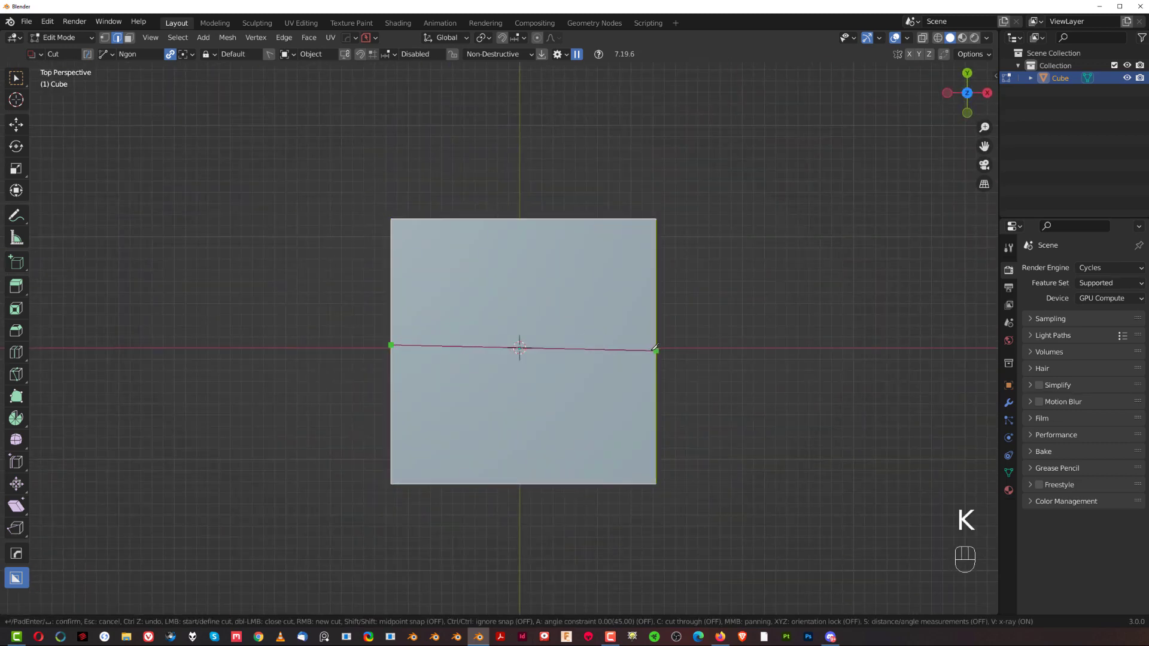
{"action": "left_click", "coordinate": [655, 348]}
{"action": "key", "text": "Return"}
Dissolve the new knife edge and return to Top view
{"action": "middle_click_drag", "start_coordinate": [428, 430], "coordinate": [496, 274]}
{"action": "middle_click_drag", "start_coordinate": [496, 523], "coordinate": [485, 359]}
{"action": "key", "text": "x"}
{"action": "left_click", "coordinate": [484, 336]}
{"action": "key", "text": "KP_7"}
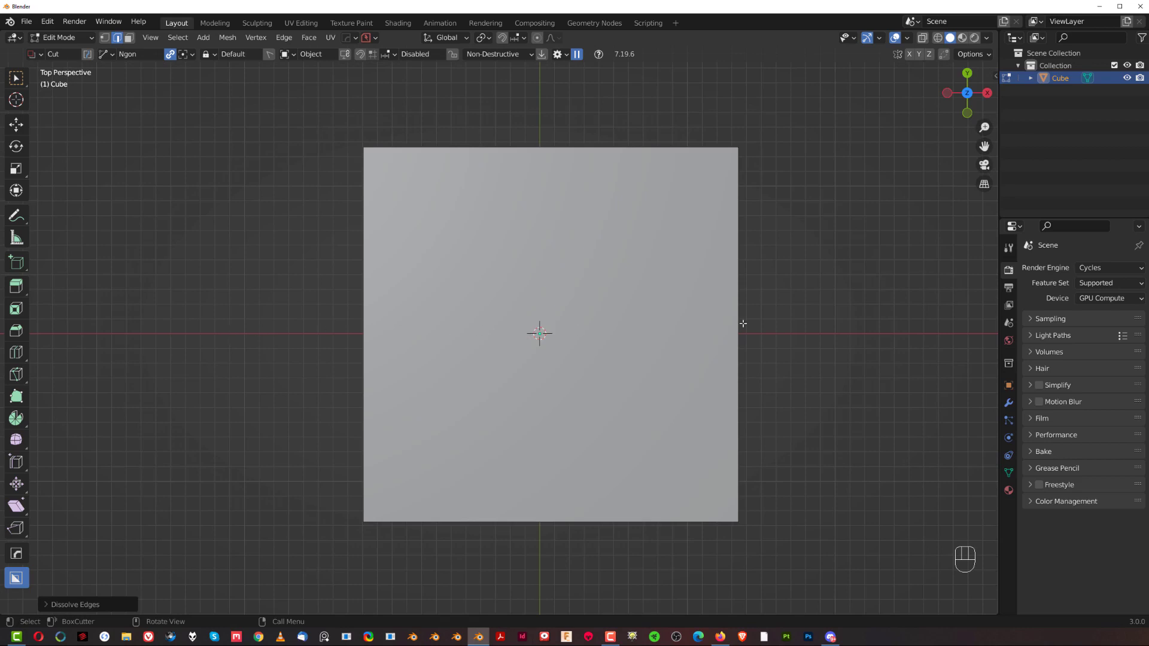
Make a cut-through knife cut snapped between the top face's left and right midpoints, then orbit to check the sides
{"action": "key", "text": "k"}
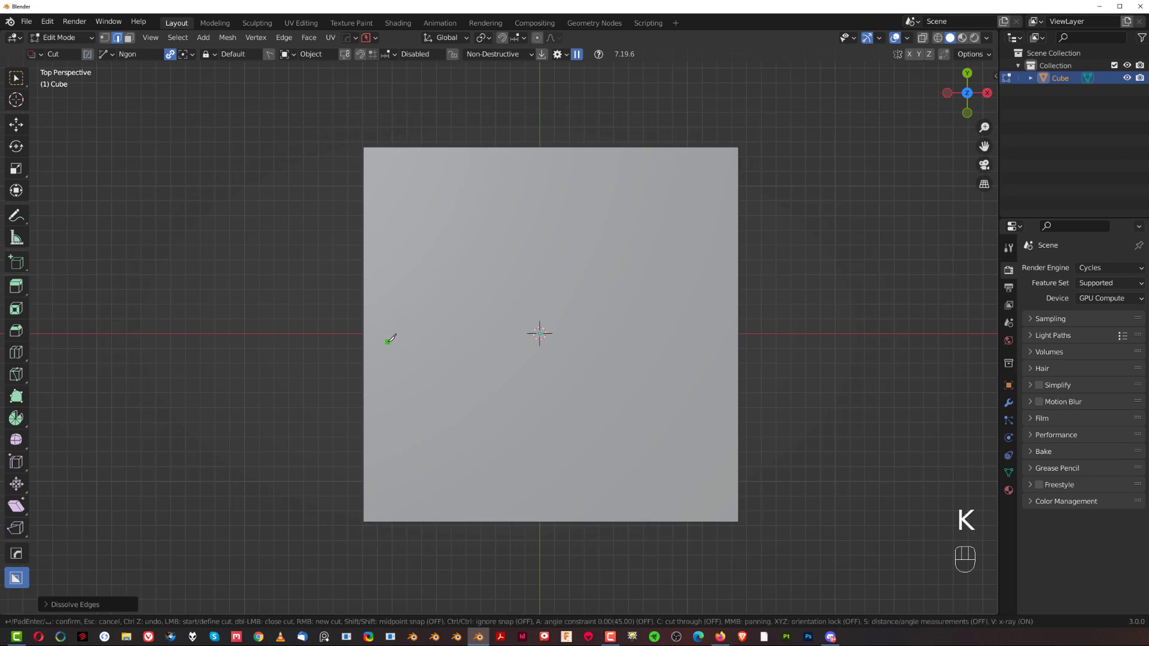
{"action": "key", "text": "c"}
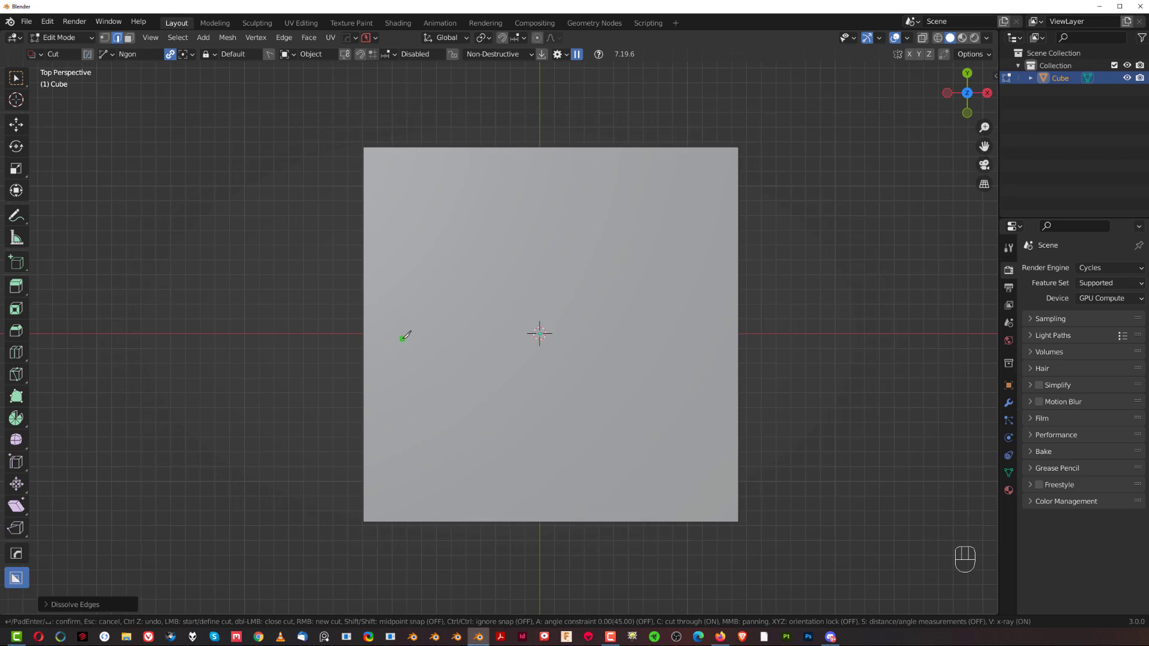
{"action": "key", "text": "shift"}
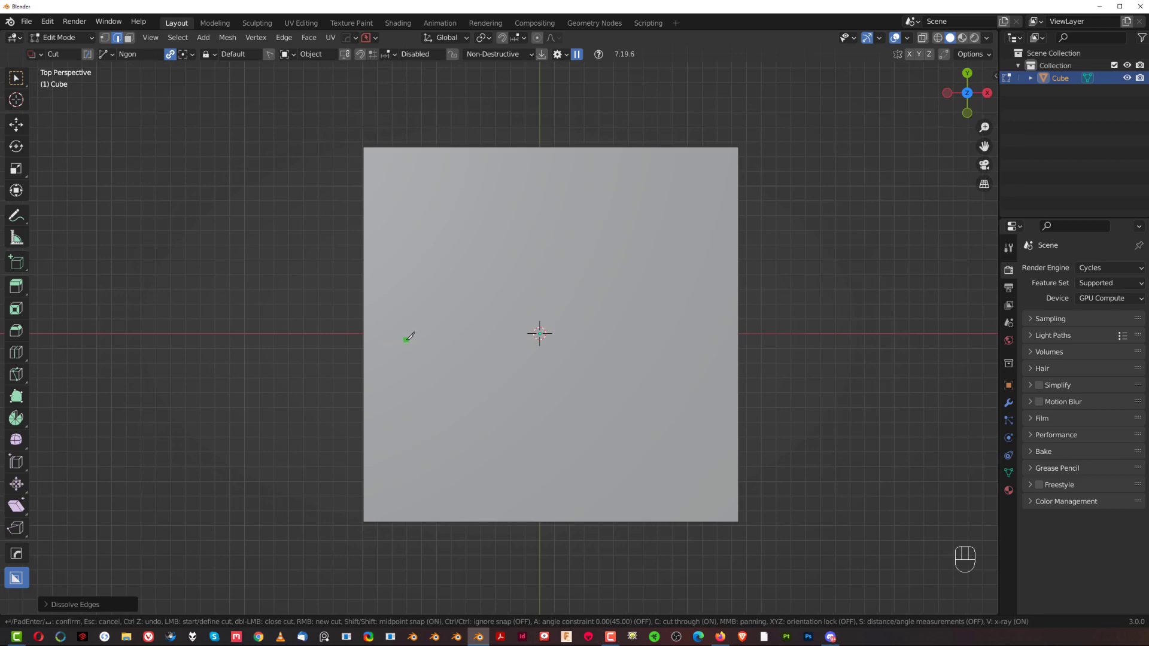
{"action": "left_click", "coordinate": [370, 327], "text": "shift"}
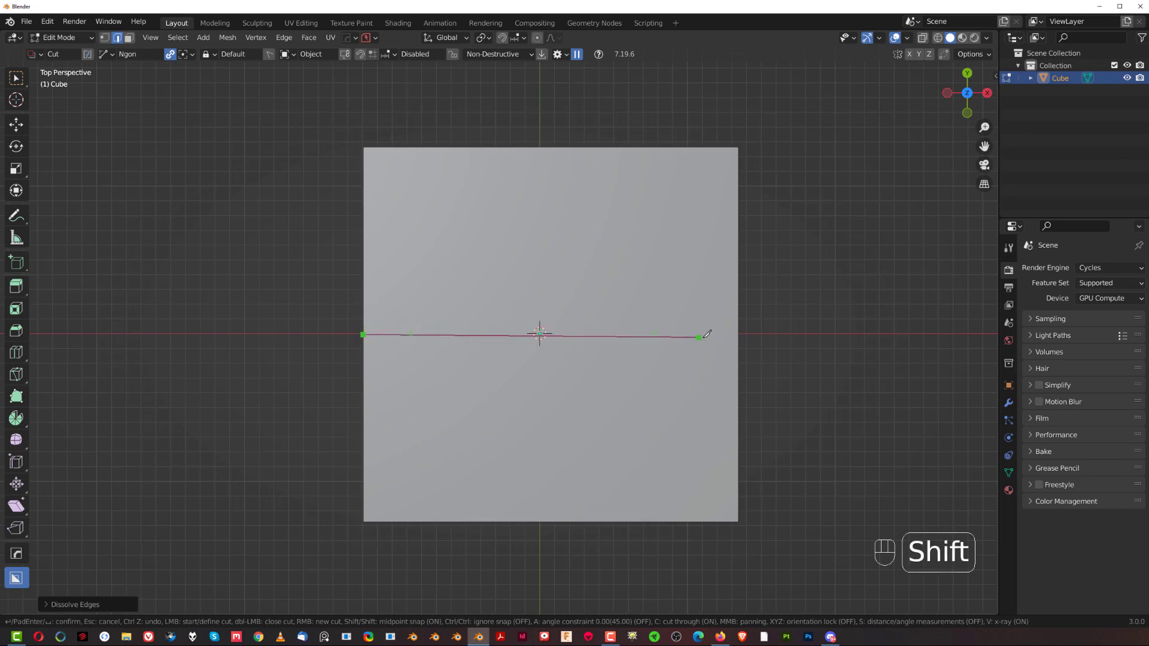
{"action": "left_click", "coordinate": [737, 334], "text": "shift"}
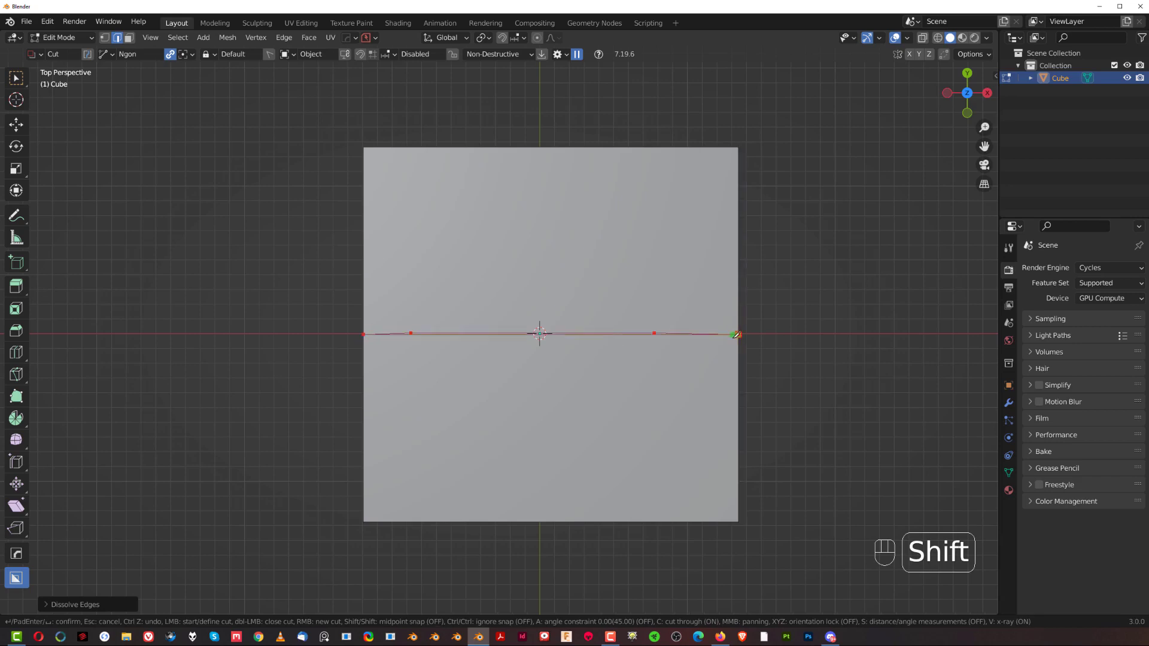
{"action": "key", "text": "Return"}
{"action": "middle_click_drag", "start_coordinate": [737, 334], "coordinate": [522, 281]}
{"action": "scroll", "coordinate": [525, 285], "scroll_direction": "up", "scroll_amount": 5}
{"action": "key", "text": "k"}
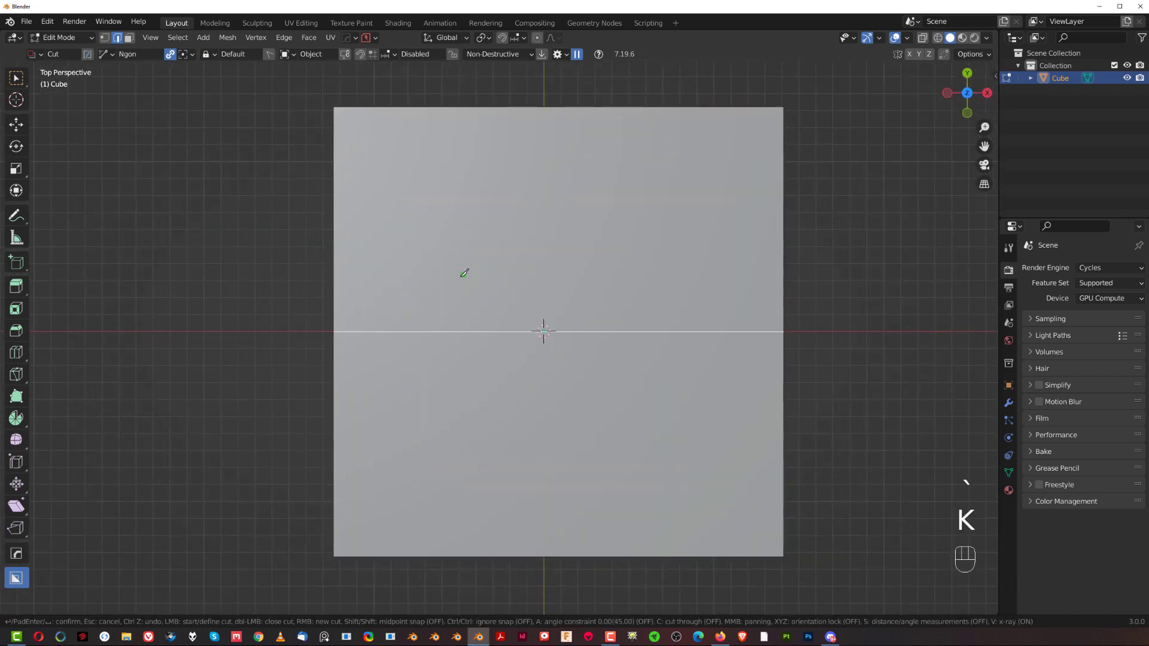
{"action": "key", "text": "c"}
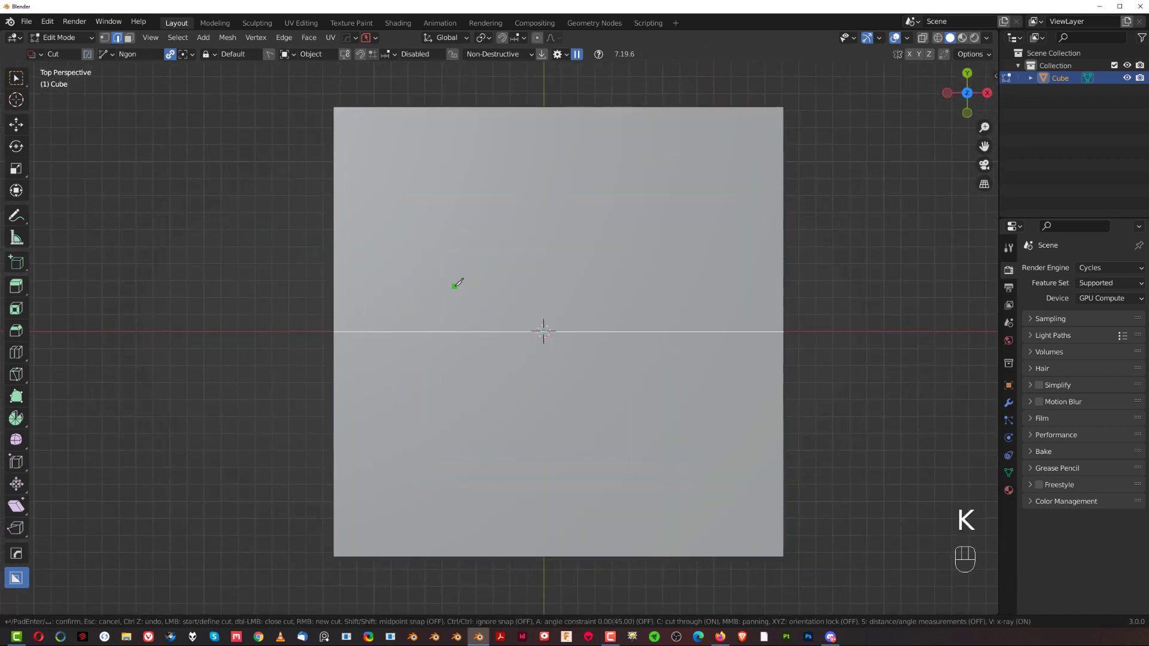
{"action": "left_click", "coordinate": [334, 281]}
{"action": "key", "text": "a"}
{"action": "left_click", "coordinate": [508, 108]}
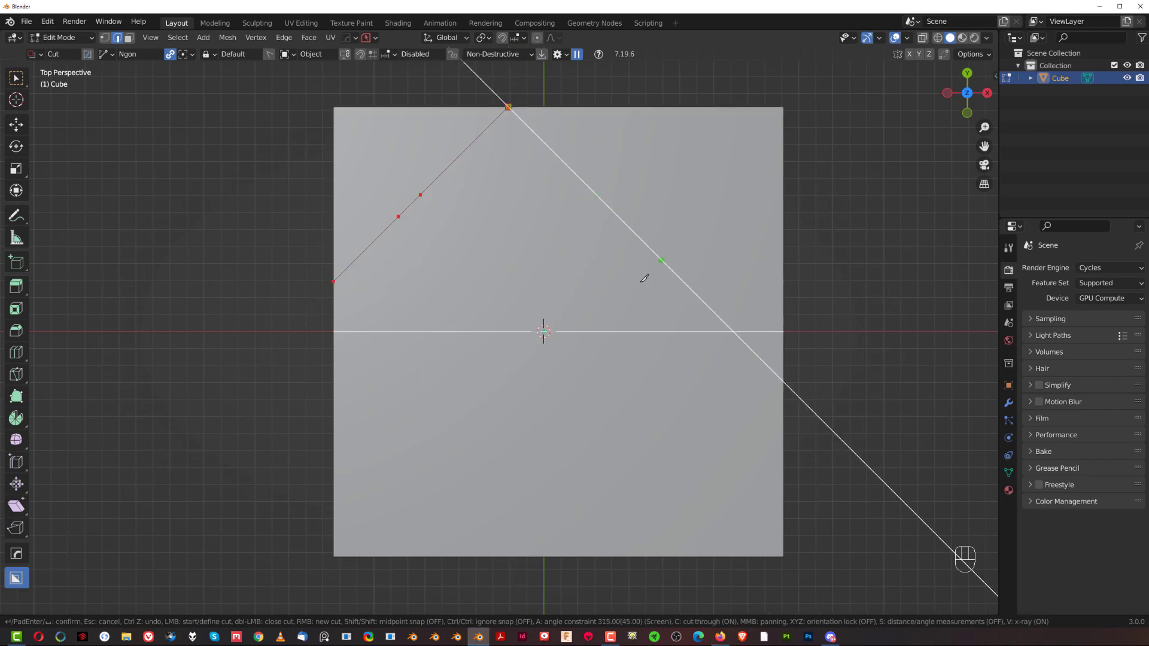
{"action": "left_click", "coordinate": [659, 259]}
{"action": "left_click", "coordinate": [777, 256]}
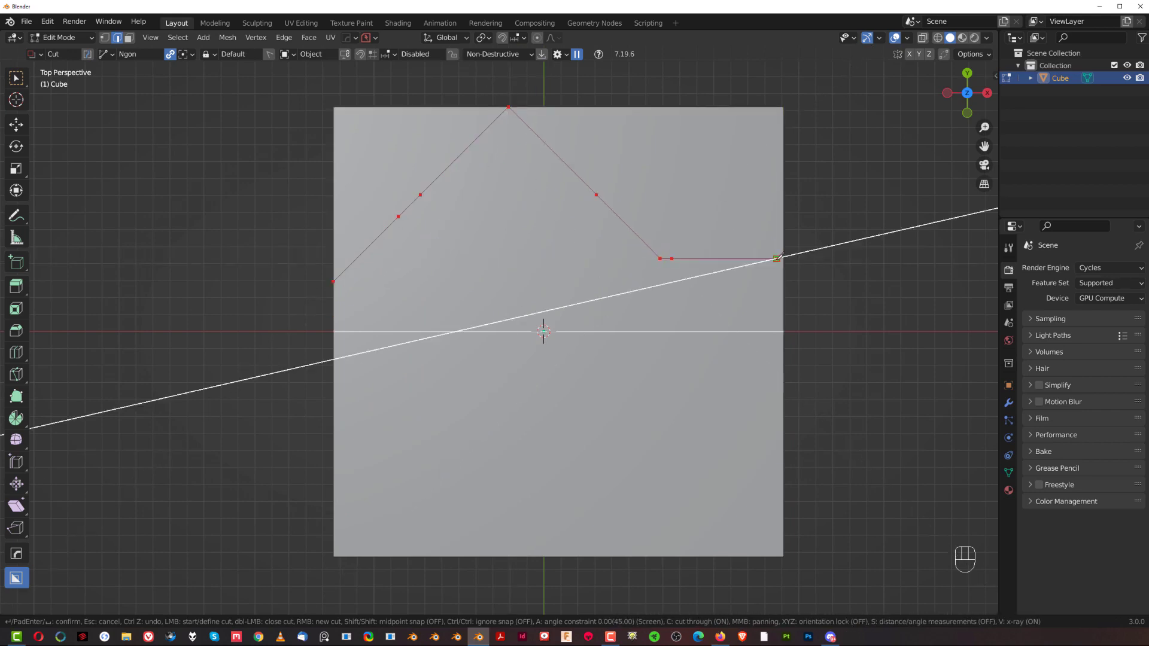
{"action": "key", "text": "Return"}
{"action": "scroll", "coordinate": [688, 304], "scroll_direction": "down", "scroll_amount": 1}
{"action": "middle_click_drag", "start_coordinate": [688, 304], "coordinate": [552, 231]}
{"action": "key", "text": "ctrl+z"}
{"action": "key", "text": "KP_5"}
{"action": "scroll", "coordinate": [552, 232], "scroll_direction": "up", "scroll_amount": 5}
{"action": "scroll", "coordinate": [480, 302], "scroll_direction": "down", "scroll_amount": 2}
{"action": "key", "text": "k"}
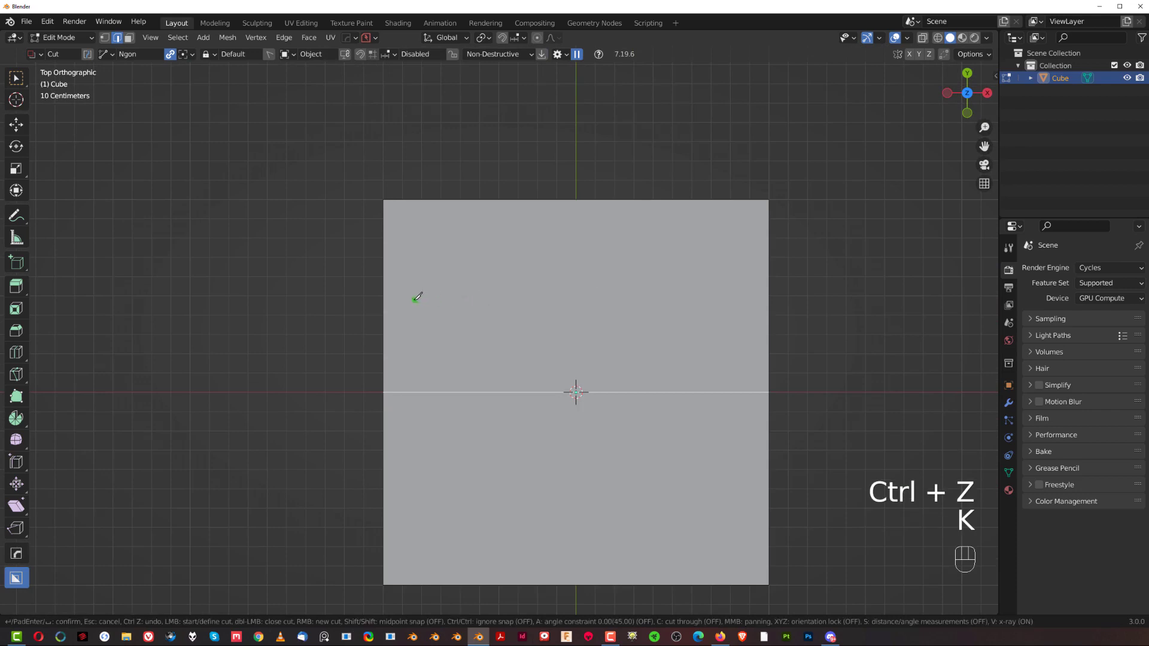
Knife a 45°-constrained cut-through path: left edge up to the top, down, then horizontal to the right edge
{"action": "key", "text": "c"}
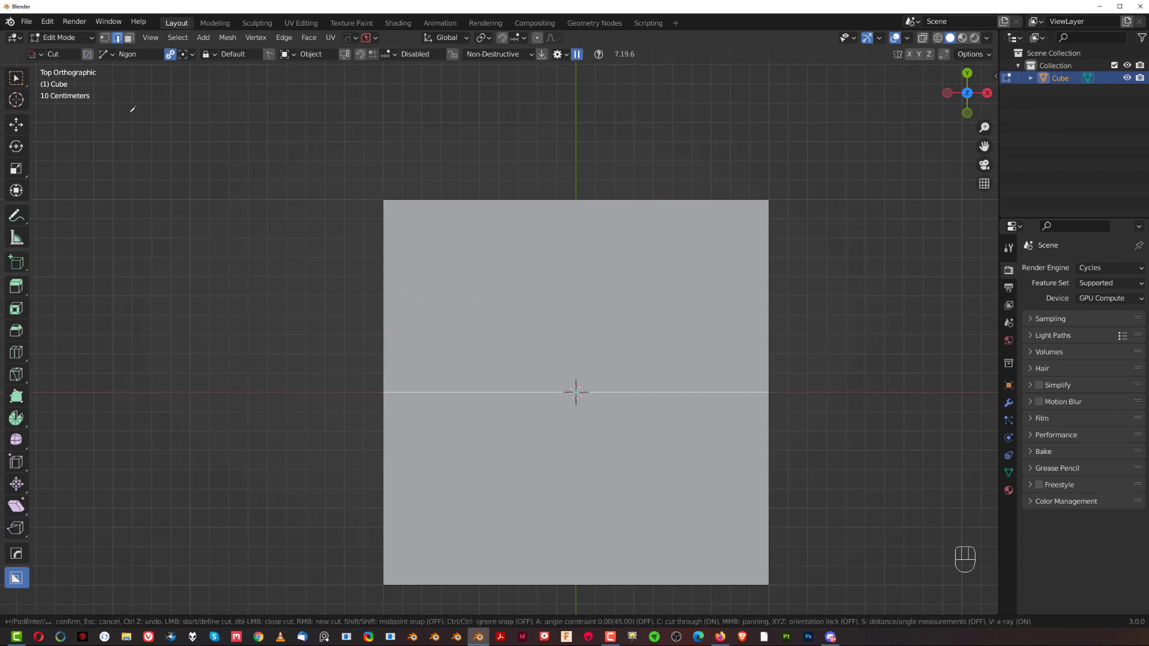
{"action": "left_click", "coordinate": [382, 315]}
{"action": "key", "text": "a"}
{"action": "left_click", "coordinate": [500, 199]}
{"action": "left_click", "coordinate": [585, 286]}
{"action": "left_click", "coordinate": [769, 286]}
{"action": "key", "text": "Return"}
Toggle perspective, orbit to view the cube from above, and return to Object Mode
{"action": "scroll", "coordinate": [769, 286], "scroll_direction": "down", "scroll_amount": 3}
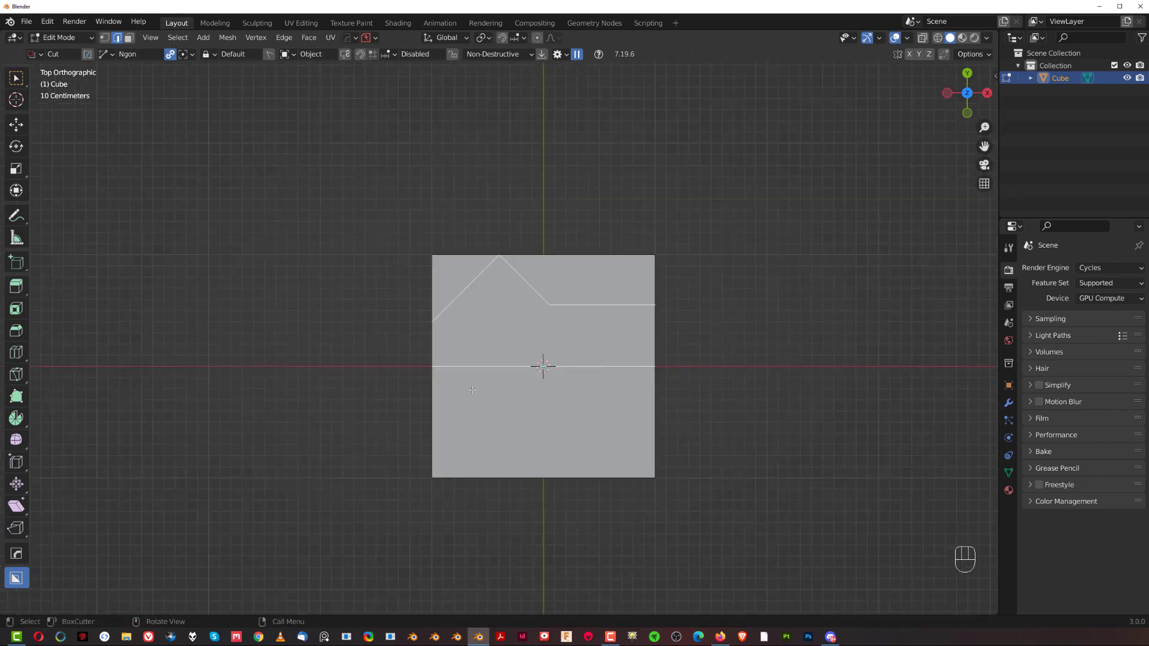
{"action": "middle_click_drag", "start_coordinate": [770, 286], "coordinate": [745, 320]}
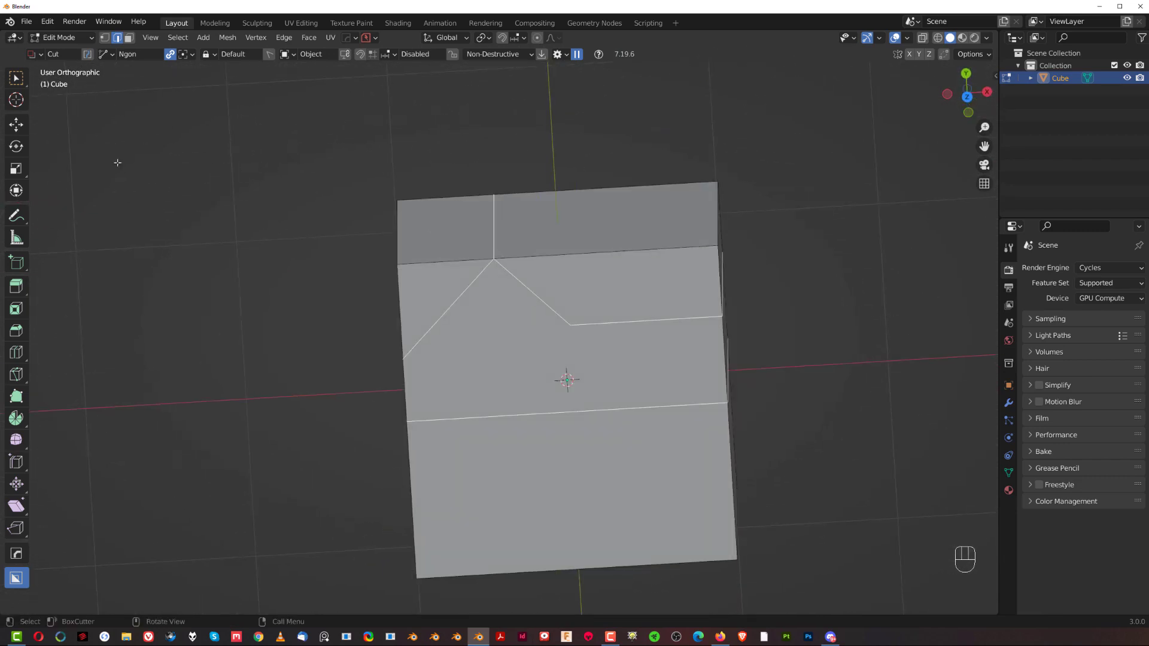
{"action": "key", "text": "KP_5"}
{"action": "scroll", "coordinate": [548, 241], "scroll_direction": "down", "scroll_amount": 2}
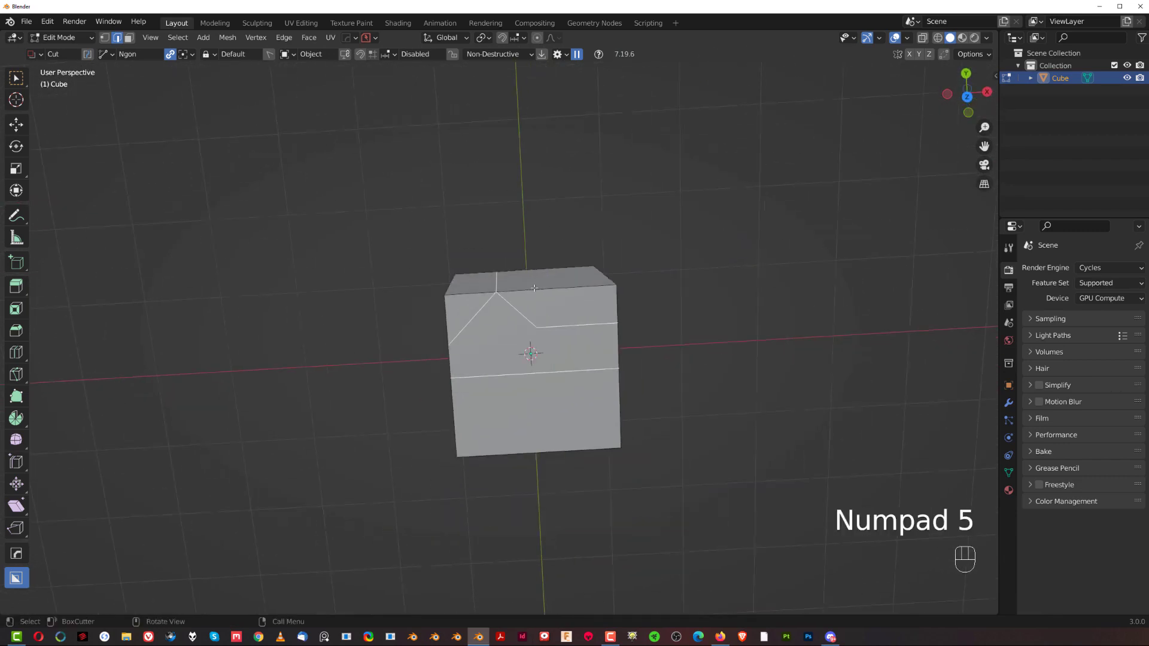
{"action": "middle_click_drag", "start_coordinate": [548, 241], "coordinate": [523, 113]}
{"action": "key", "text": "Tab"}
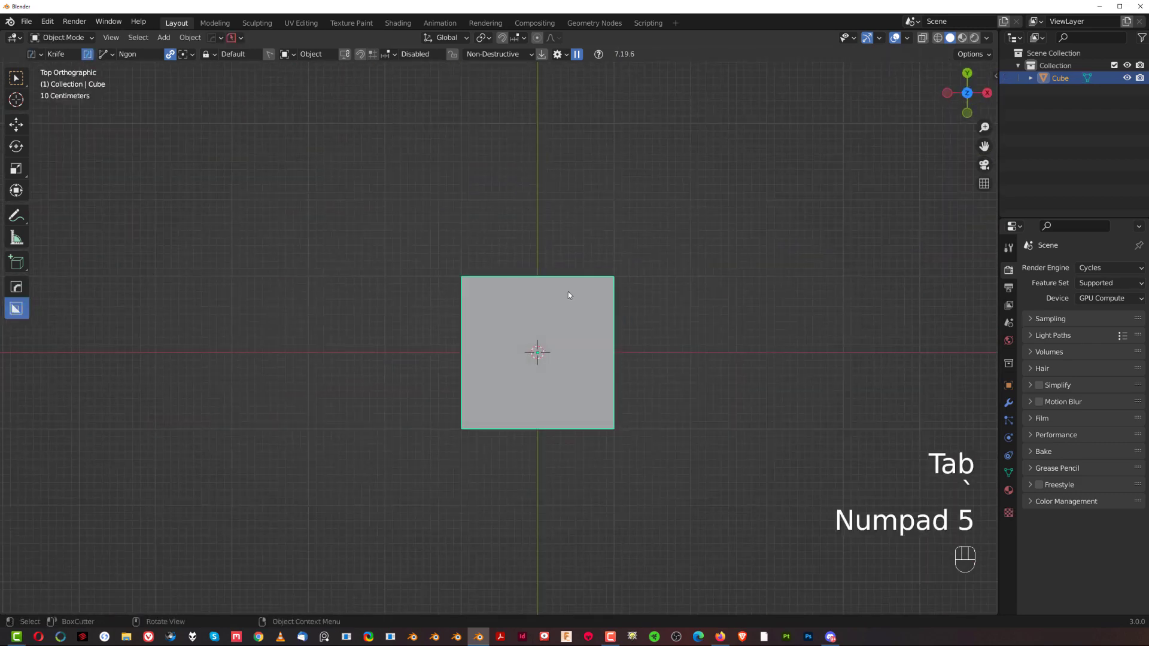
Draw a Box-shaped BoxCutter over the cube and turn it into a knife cut
{"action": "scroll", "coordinate": [521, 365], "scroll_direction": "up", "scroll_amount": 4}
{"action": "middle_click_drag", "start_coordinate": [569, 339], "coordinate": [586, 313], "text": "shift"}
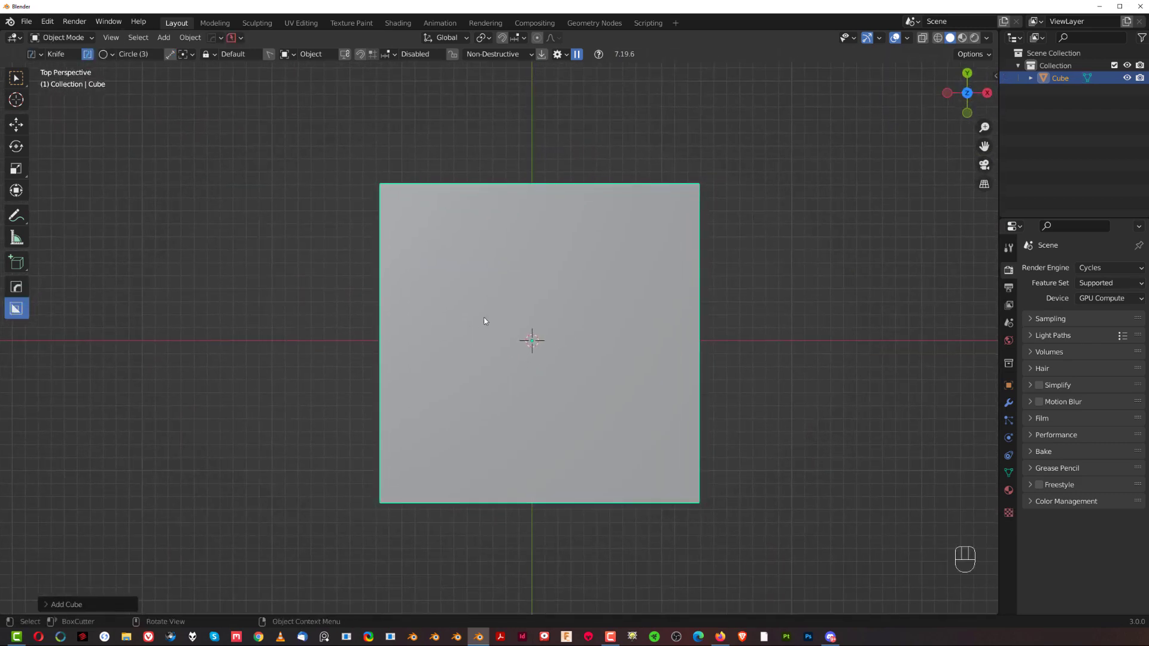
{"action": "scroll", "coordinate": [533, 329], "scroll_direction": "up", "scroll_amount": 1}
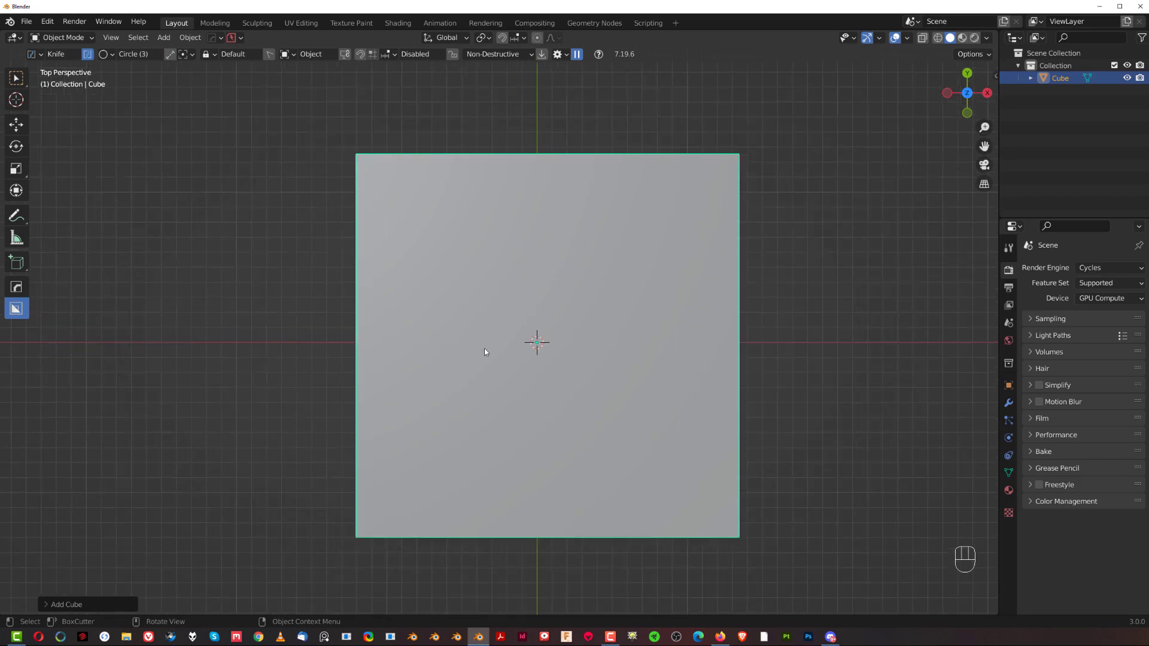
{"action": "key", "text": "d"}
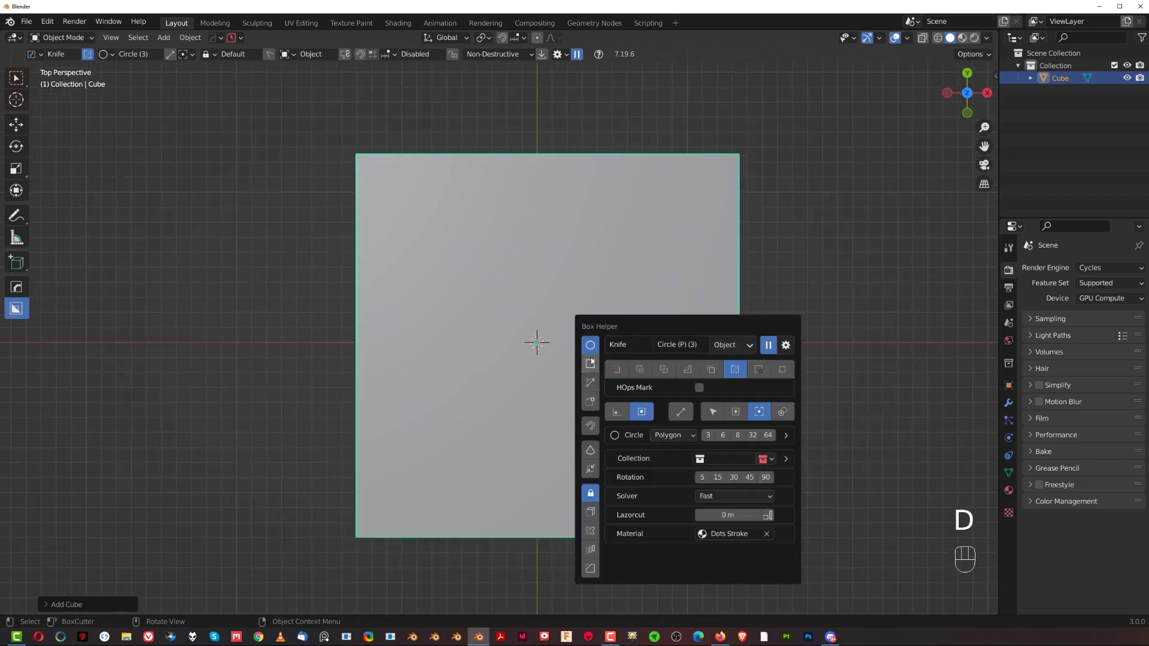
{"action": "left_click", "coordinate": [590, 363]}
{"action": "left_click", "coordinate": [615, 369]}
{"action": "scroll", "coordinate": [437, 353], "scroll_direction": "down", "scroll_amount": 3}
{"action": "middle_click_drag", "start_coordinate": [515, 323], "coordinate": [523, 299], "text": "shift"}
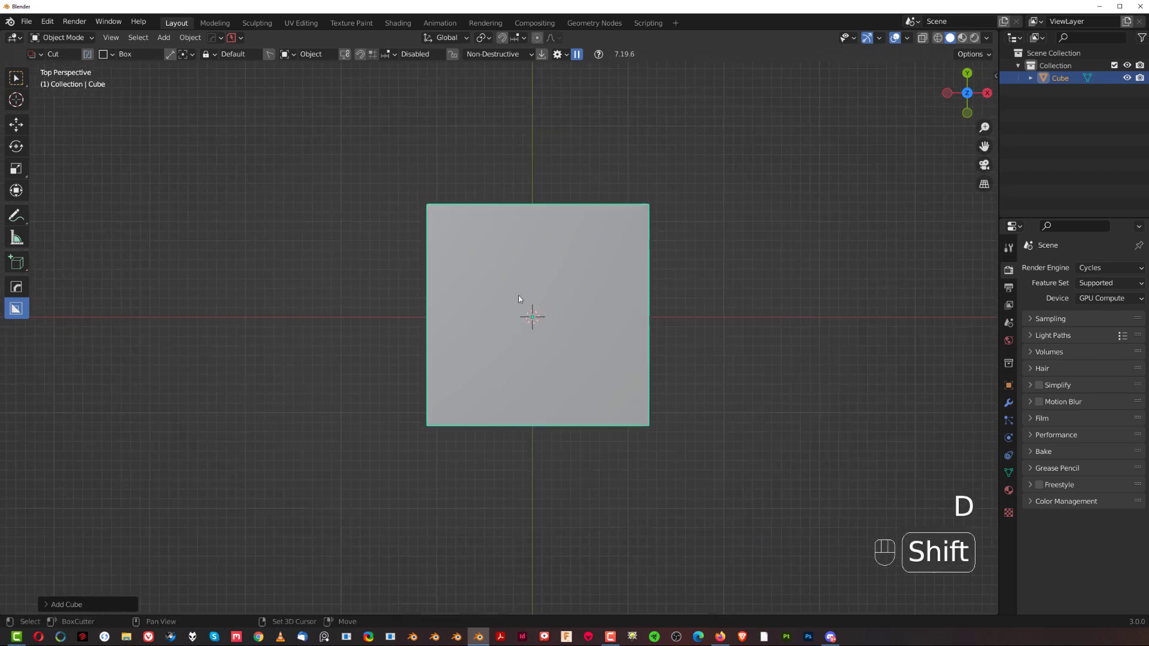
{"action": "mouse_move", "coordinate": [322, 294]}
{"action": "left_mouse_down"}
{"action": "mouse_move", "coordinate": [811, 456]}
{"action": "mouse_move", "coordinate": [849, 451]}
{"action": "mouse_move", "coordinate": [538, 446]}
{"action": "left_mouse_up"}
{"action": "key", "text": "k"}
Inspect the cut edges, return to an orthographic top view in Object Mode, and choose the Ngon shape
{"action": "key", "text": "Tab"}
{"action": "middle_click_drag", "start_coordinate": [539, 446], "coordinate": [991, 261]}
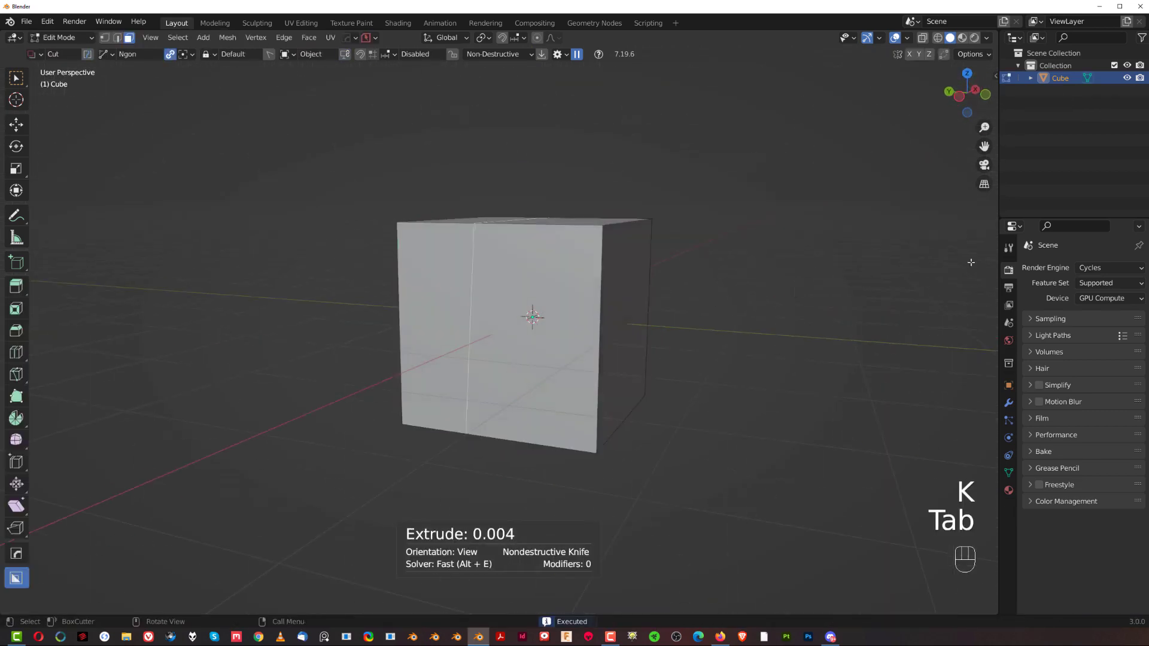
{"action": "middle_click_drag", "start_coordinate": [618, 326], "coordinate": [513, 212]}
{"action": "key", "text": "grave"}
{"action": "key", "text": "Tab"}
{"action": "key", "text": "KP_5"}
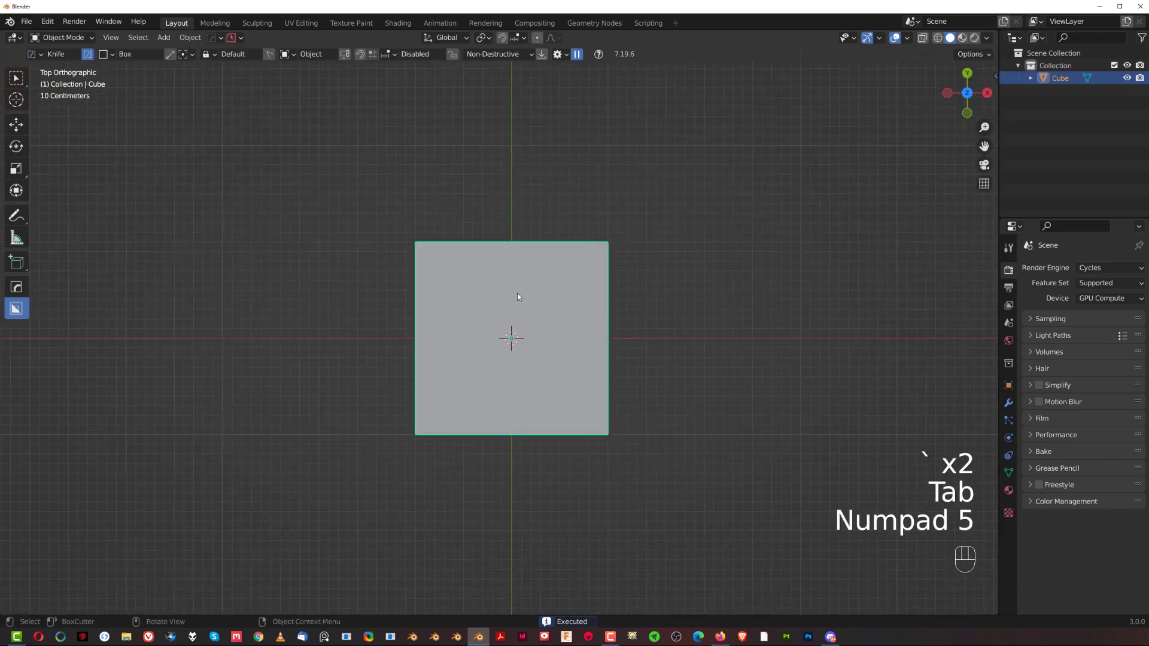
{"action": "scroll", "coordinate": [503, 310], "scroll_direction": "up", "scroll_amount": 2}
{"action": "key", "text": "d"}
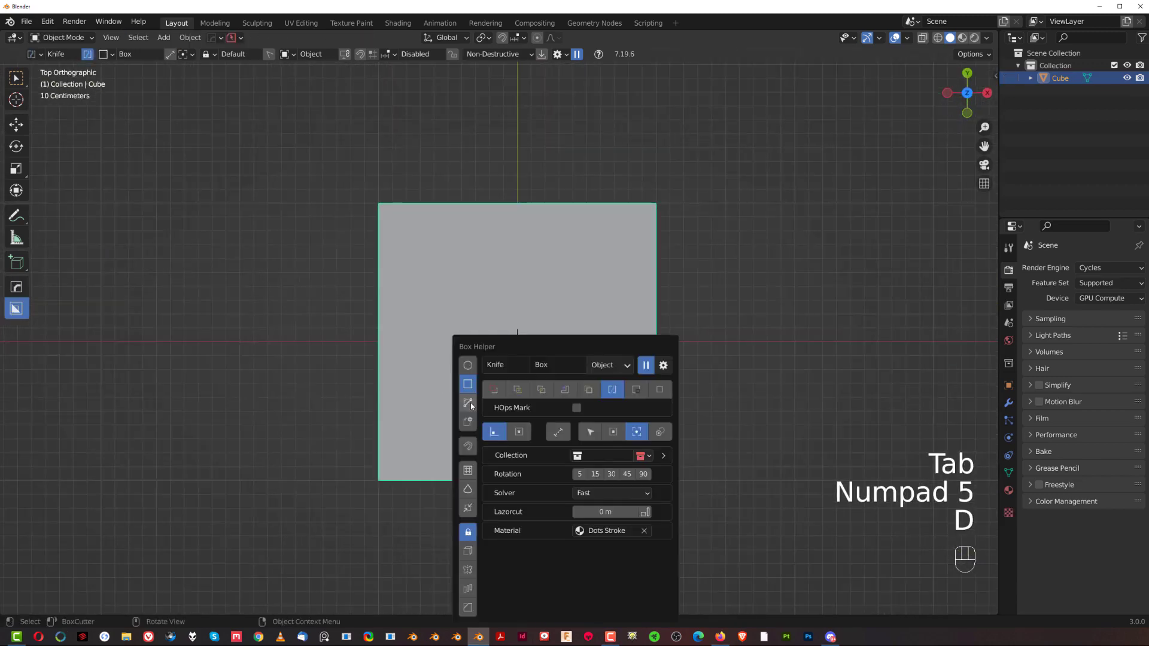
{"action": "left_click", "coordinate": [468, 403]}
Start the Ngon outline left of the cube and trace a raised, stepped edge across it
{"action": "scroll", "coordinate": [359, 431], "scroll_direction": "up", "scroll_amount": 1}
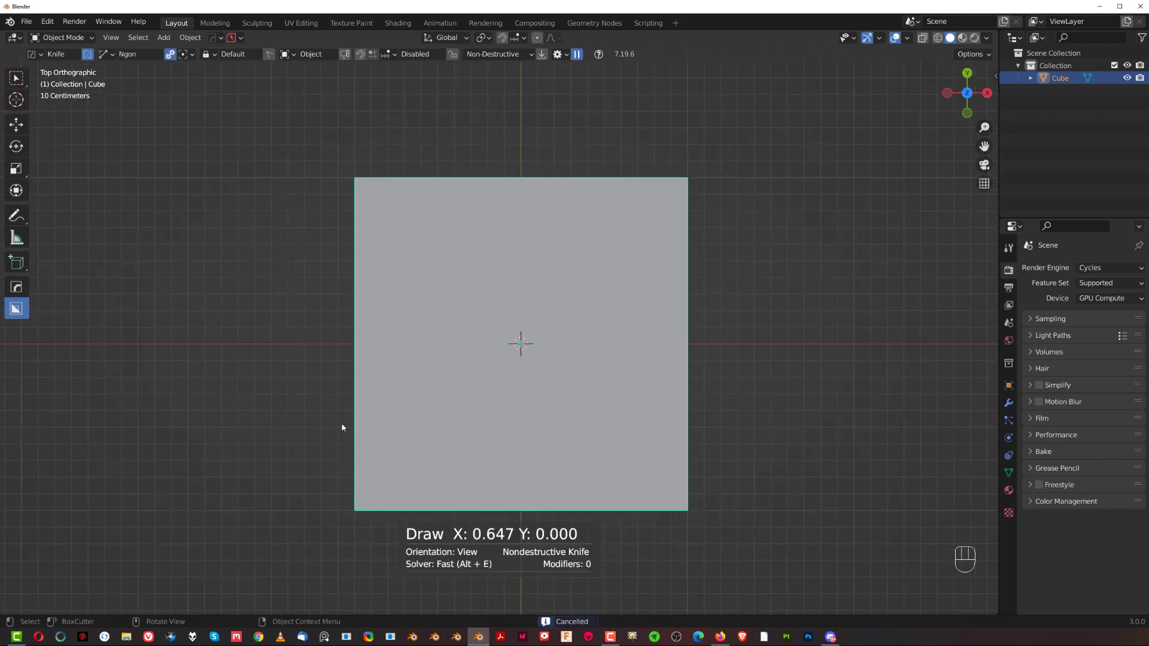
{"action": "left_click", "coordinate": [322, 433]}
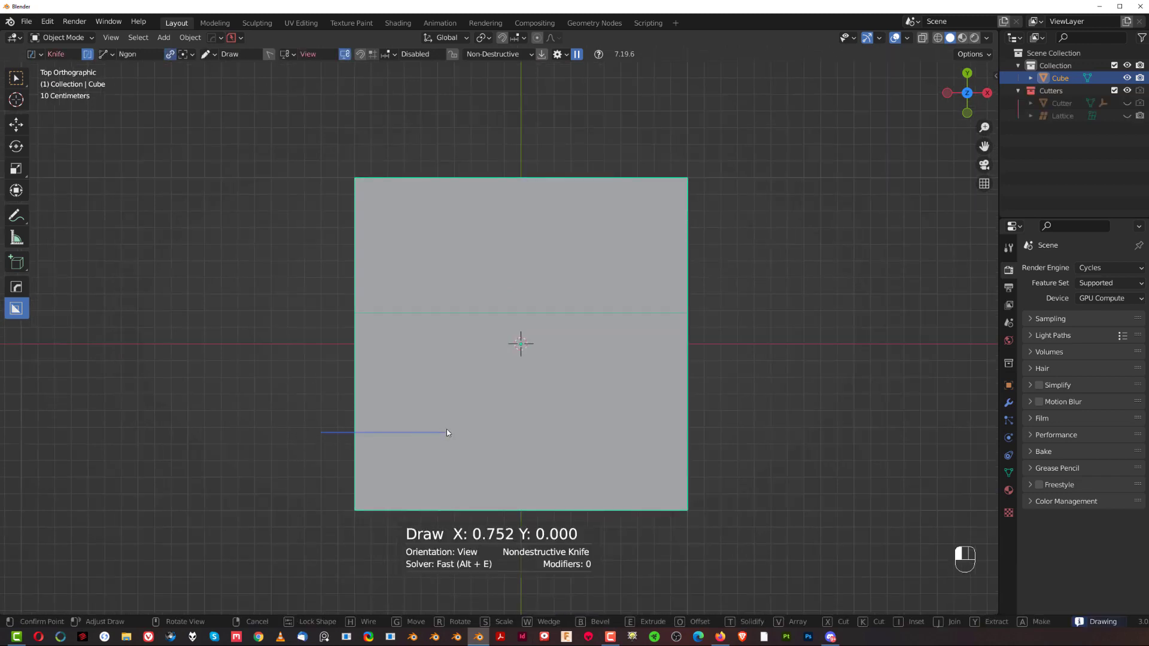
{"action": "left_click", "coordinate": [392, 432]}
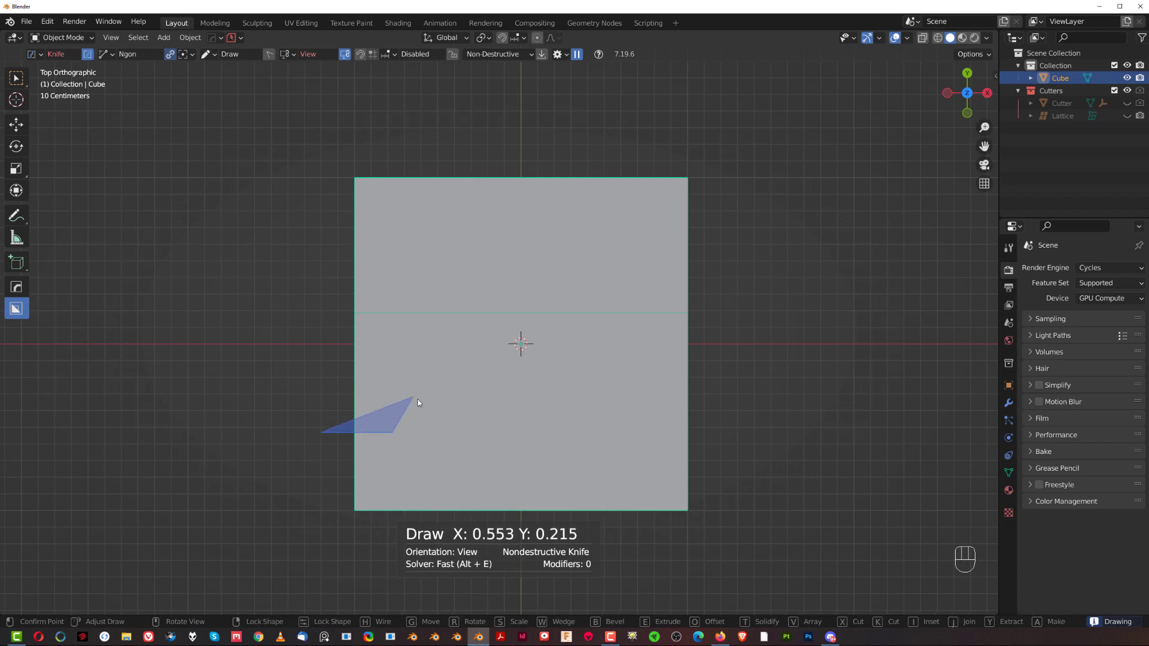
{"action": "left_click", "coordinate": [412, 397]}
{"action": "left_click", "coordinate": [501, 396]}
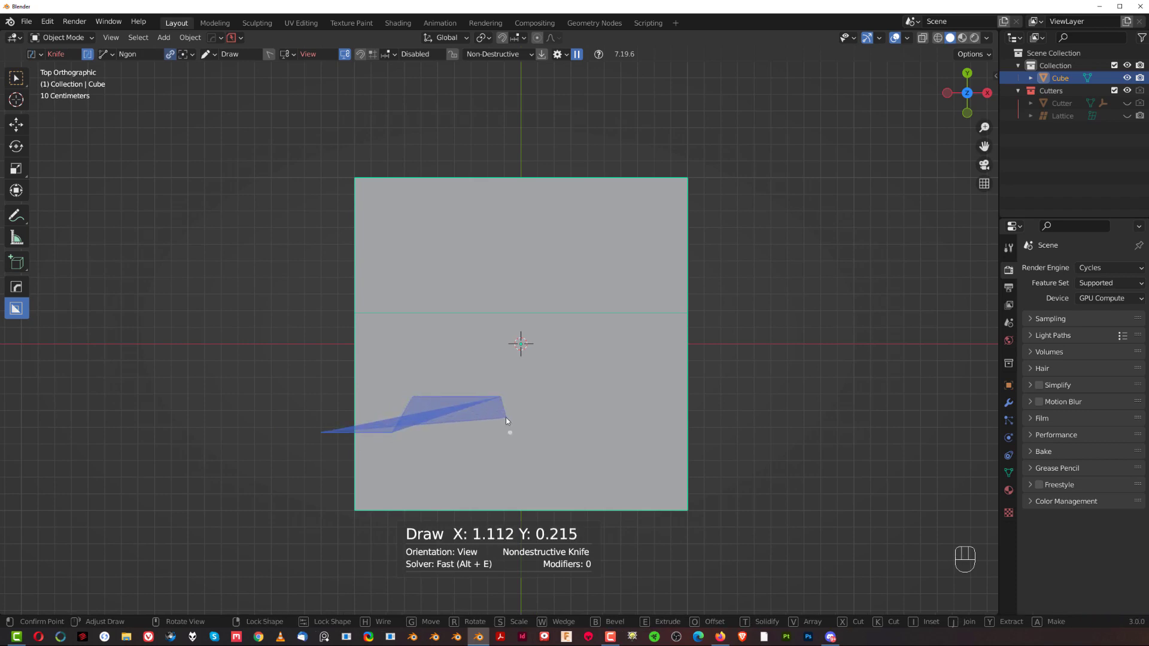
{"action": "left_click", "coordinate": [505, 418]}
{"action": "left_click", "coordinate": [569, 418]}
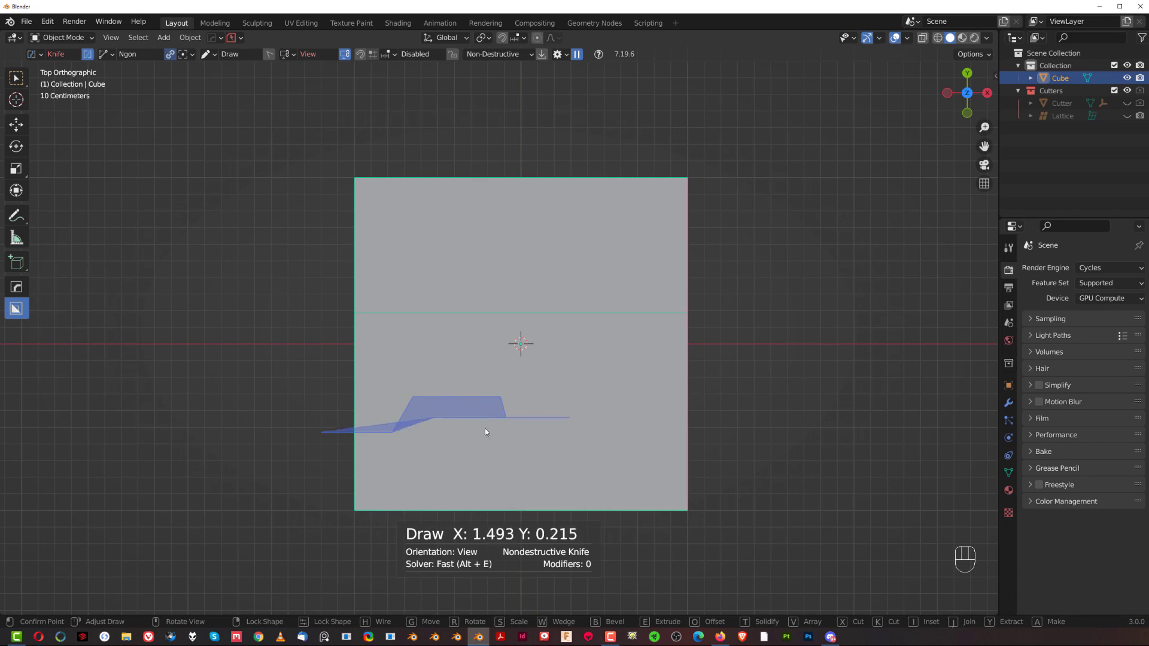
Continue the outline through a small notch, then close it below the cube past both sides
{"action": "left_click", "coordinate": [584, 432]}
{"action": "left_click", "coordinate": [601, 472]}
{"action": "left_click", "coordinate": [637, 473]}
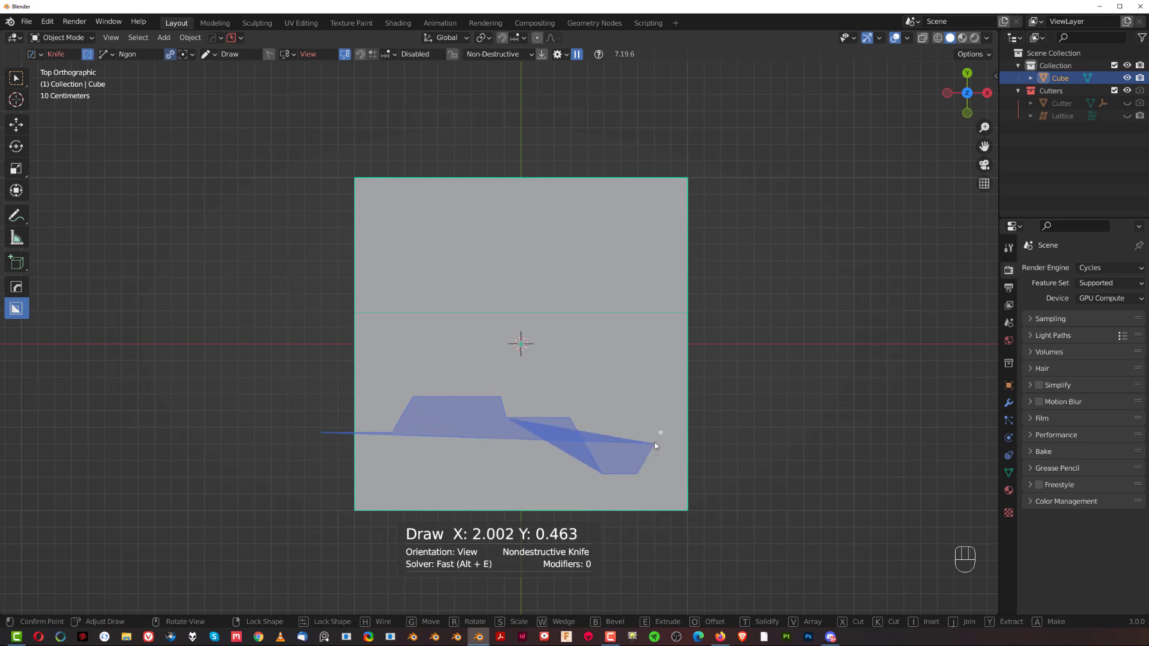
{"action": "left_click", "coordinate": [774, 433]}
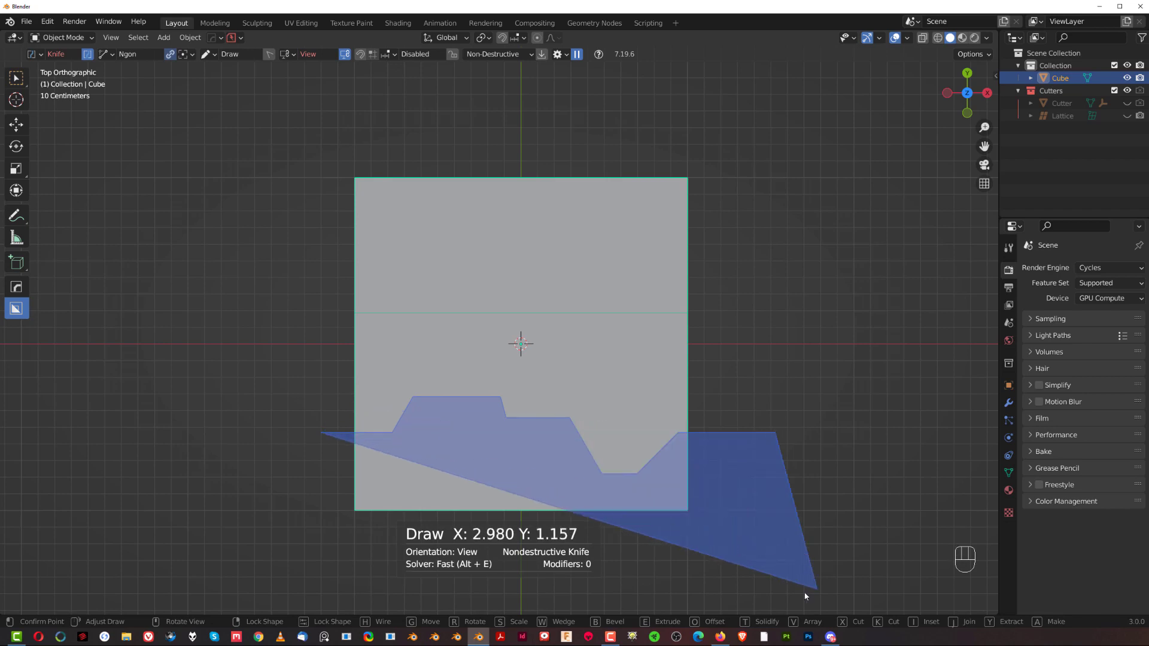
{"action": "left_click", "coordinate": [817, 588]}
{"action": "left_click", "coordinate": [283, 587]}
Bevel the Ngon's corners, lock the shape and confirm the knife cut
{"action": "key", "text": "b"}
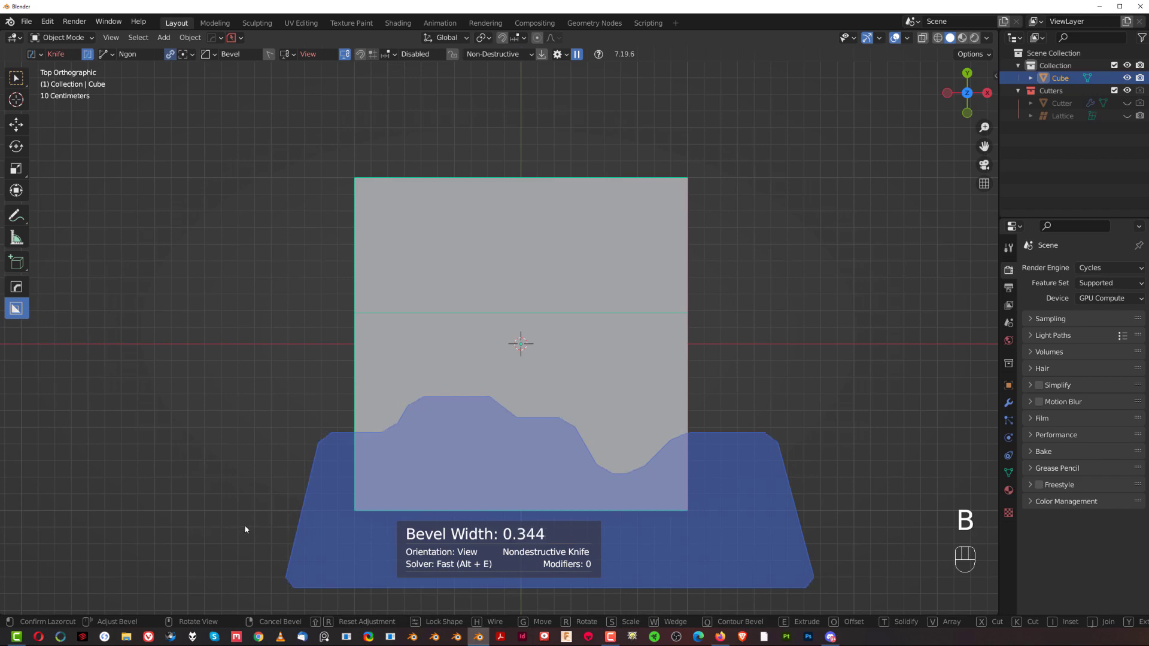
{"action": "key", "text": "Tab"}
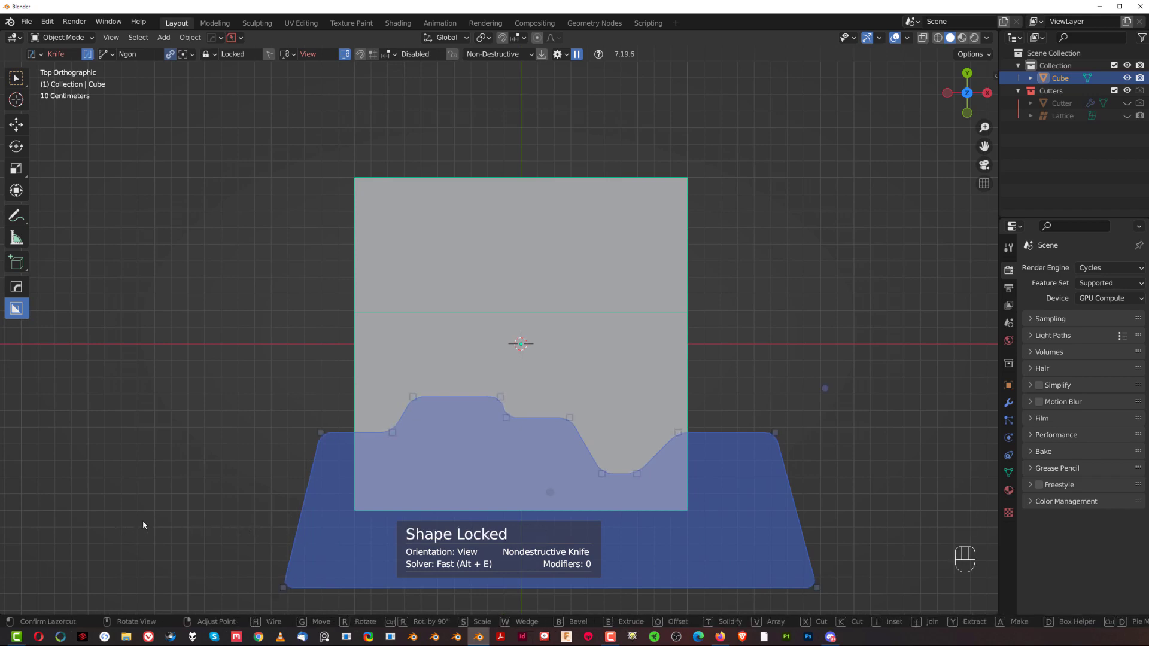
{"action": "left_click", "coordinate": [195, 459]}
Orbit to a top-down perspective view and inspect the new cut in Edit Mode
{"action": "key", "text": "Tab"}
{"action": "middle_click_drag", "start_coordinate": [347, 457], "coordinate": [615, 380]}
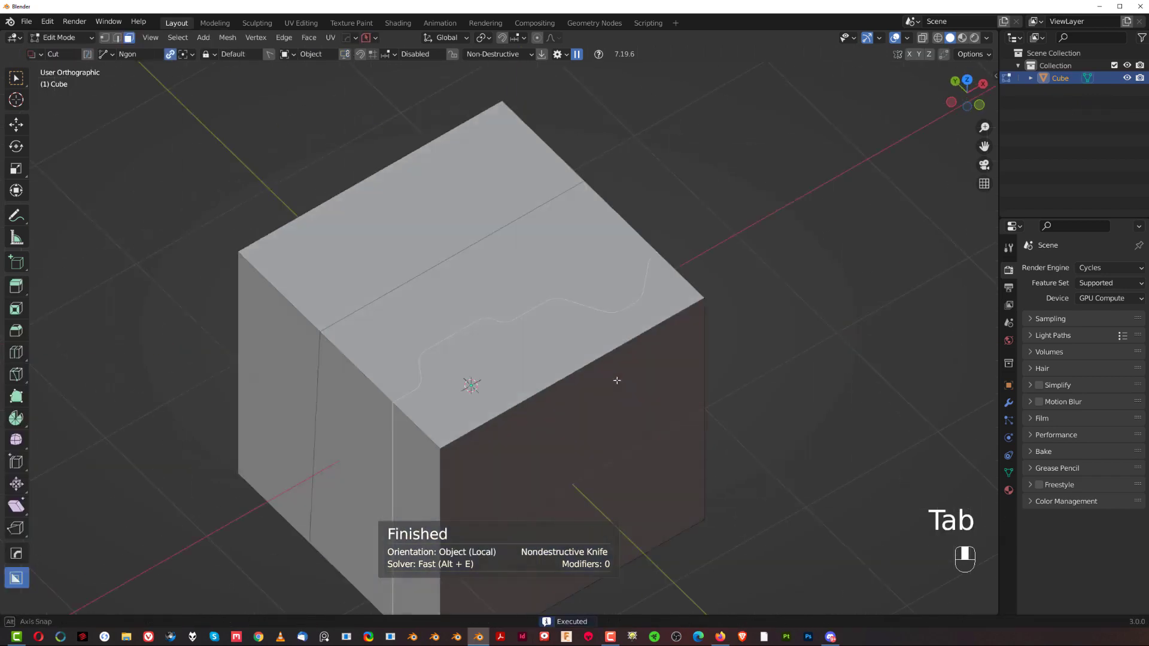
{"action": "key", "text": "KP_5"}
{"action": "middle_click_drag", "start_coordinate": [449, 391], "coordinate": [554, 175]}
{"action": "key", "text": "Tab"}
Knife a bevel-rounded triangle, drawn with the three-sided Circle cutter, into the top face
{"action": "key", "text": "KP_5"}
{"action": "scroll", "coordinate": [521, 257], "scroll_direction": "up", "scroll_amount": 4}
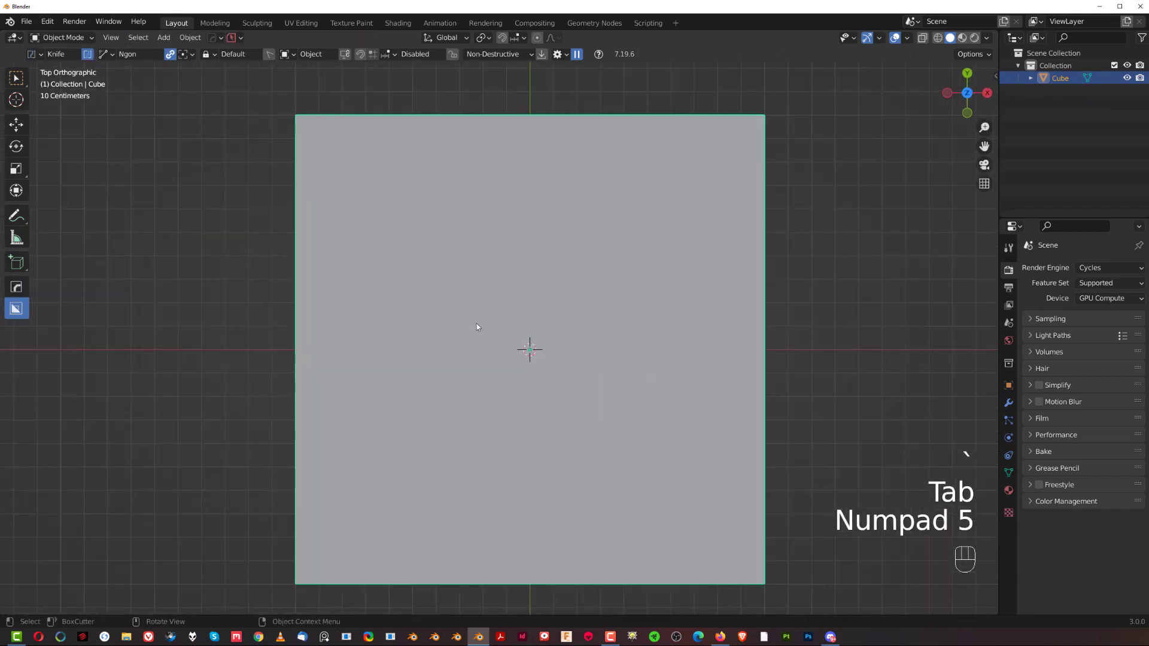
{"action": "key", "text": "d"}
{"action": "left_click", "coordinate": [655, 220]}
{"action": "left_click_drag", "start_coordinate": [521, 272], "coordinate": [588, 302]}
{"action": "key", "text": "b"}
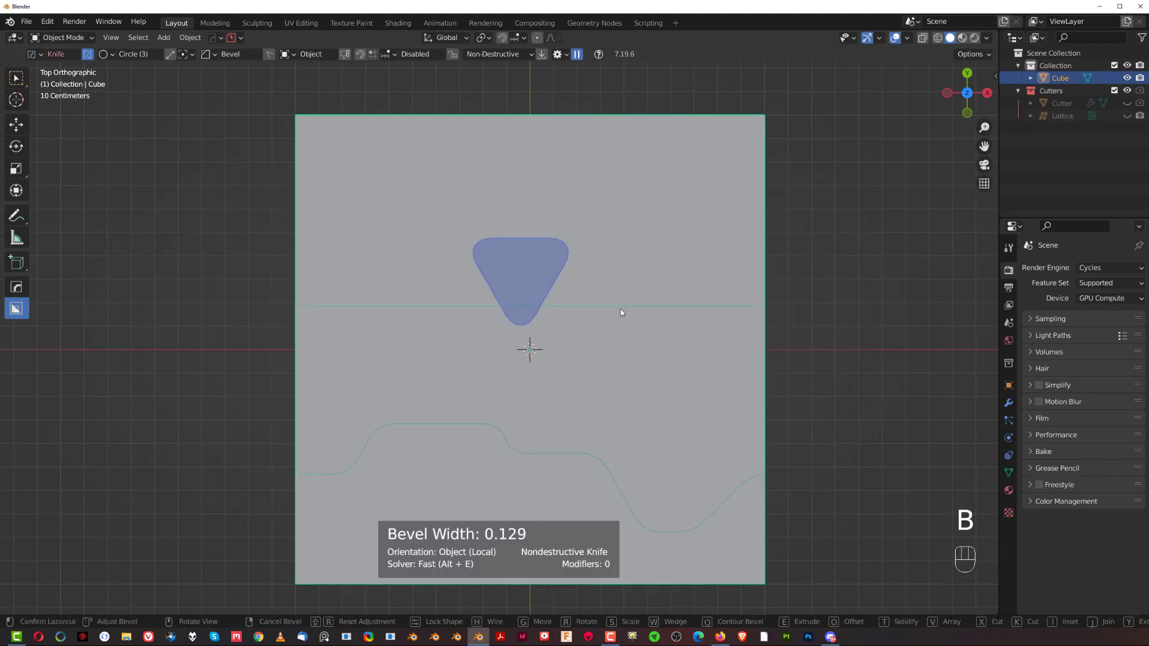
{"action": "left_click", "coordinate": [629, 334]}
Knife a circle cutter beside the triangle and view the new edges in Edit Mode
{"action": "key", "text": "d"}
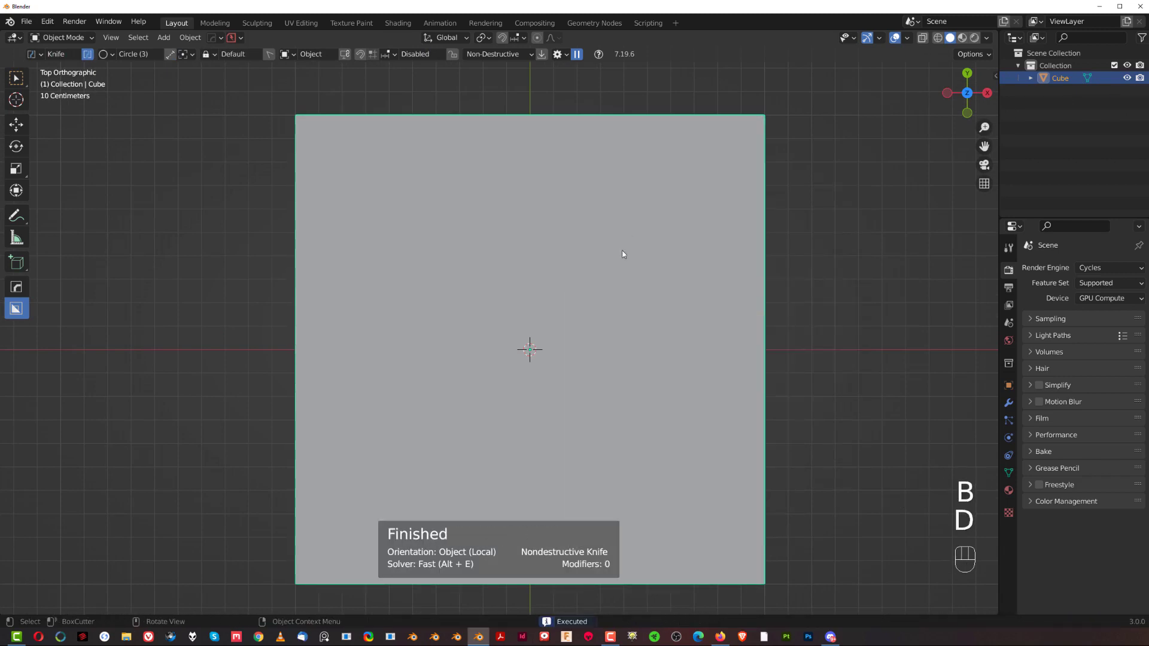
{"action": "left_click_drag", "start_coordinate": [619, 263], "coordinate": [684, 321]}
{"action": "scroll", "coordinate": [685, 320], "scroll_direction": "up", "scroll_amount": 16, "text": "shift"}
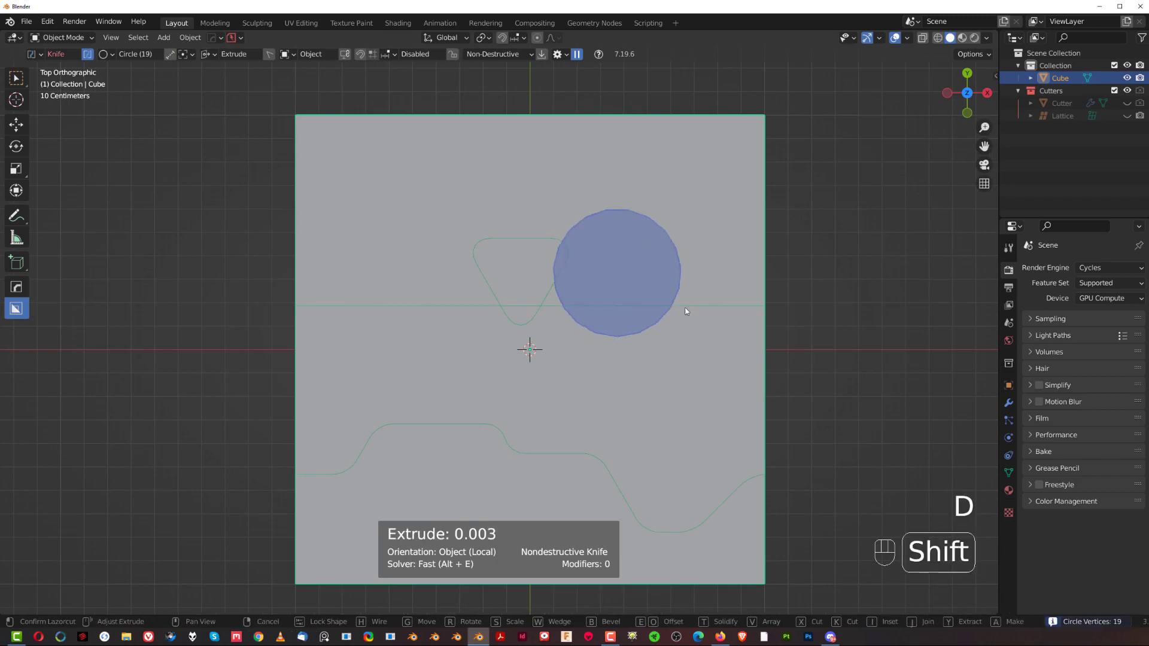
{"action": "right_click", "coordinate": [654, 370]}
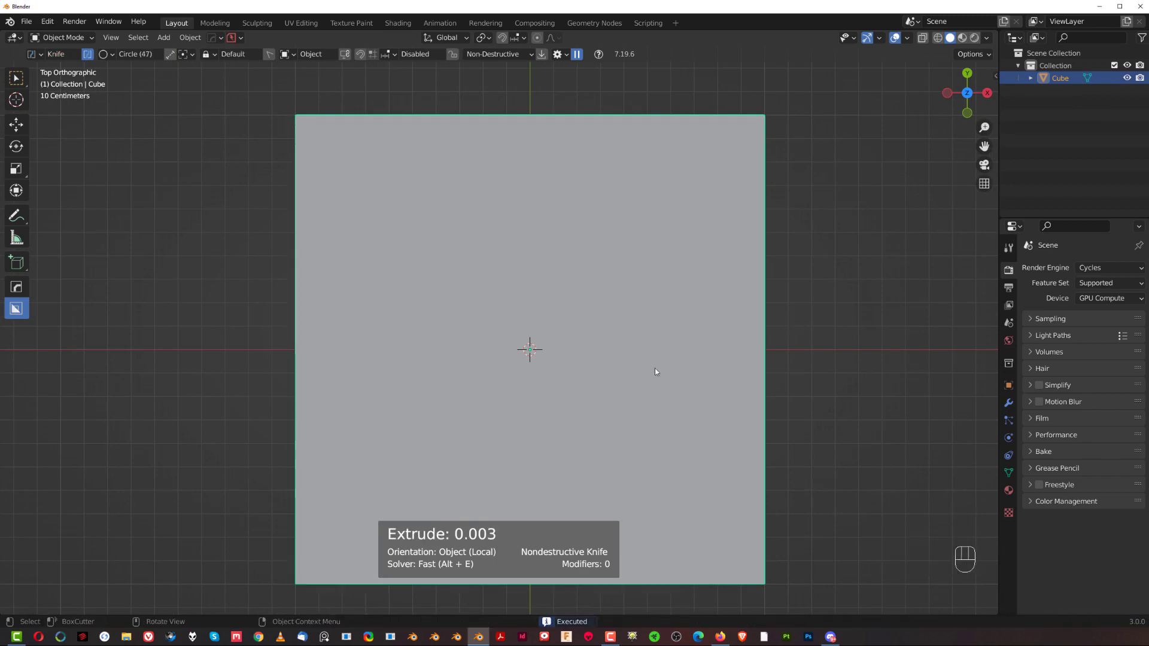
{"action": "key", "text": "Tab"}
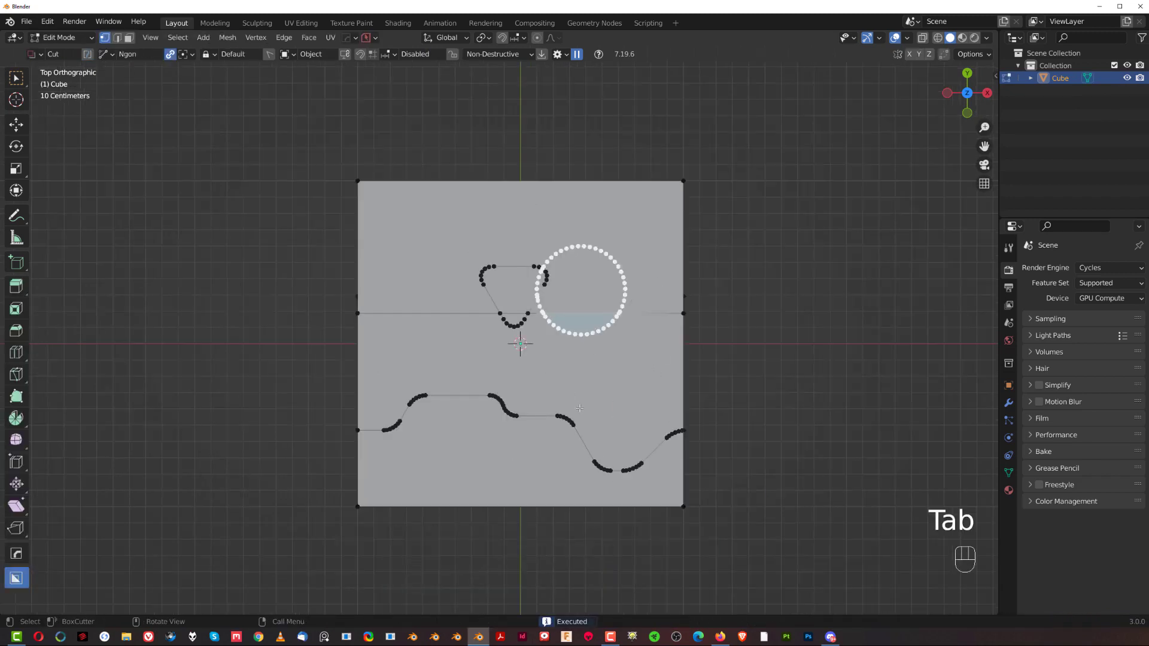
{"action": "key", "text": "Tab"}
{"action": "scroll", "coordinate": [556, 381], "scroll_direction": "down", "scroll_amount": 3}
{"action": "middle_click_drag", "start_coordinate": [556, 381], "coordinate": [514, 178]}
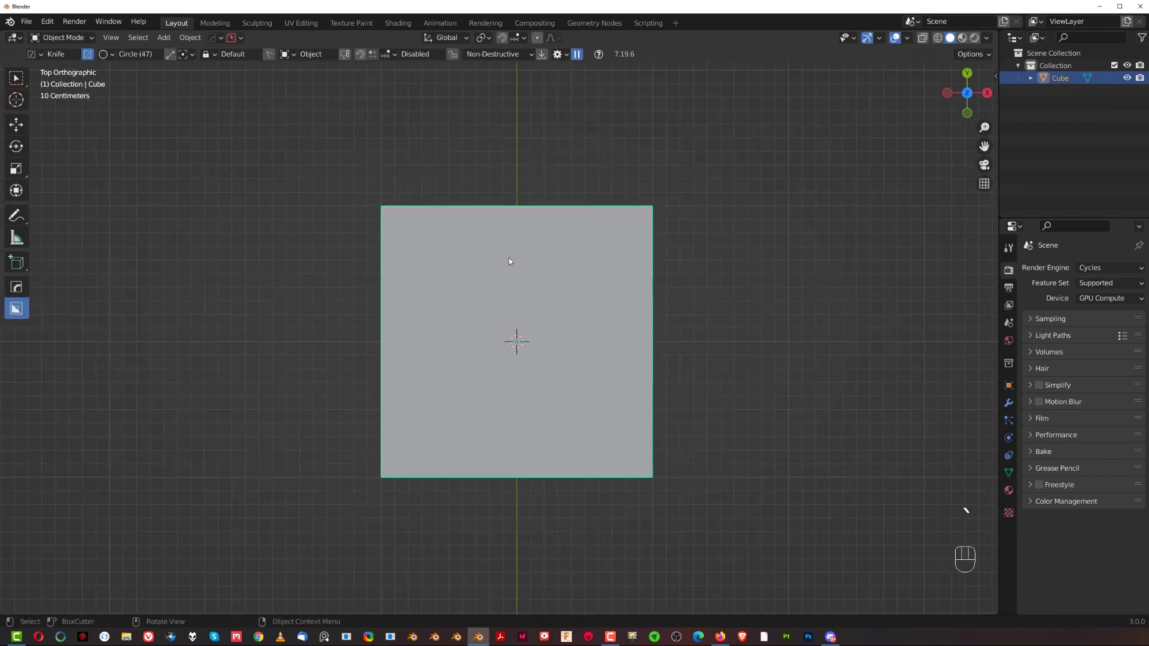
{"action": "scroll", "coordinate": [539, 332], "scroll_direction": "up", "scroll_amount": 2}
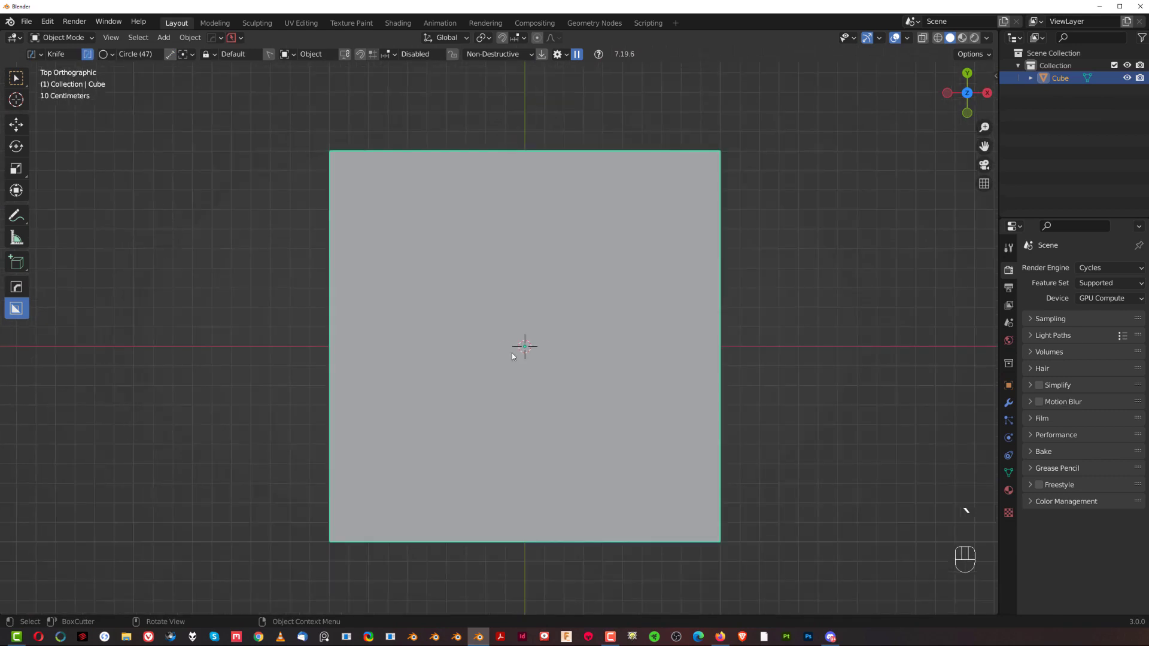
{"action": "key", "text": "Tab"}
{"action": "scroll", "coordinate": [523, 341], "scroll_direction": "down", "scroll_amount": 2}
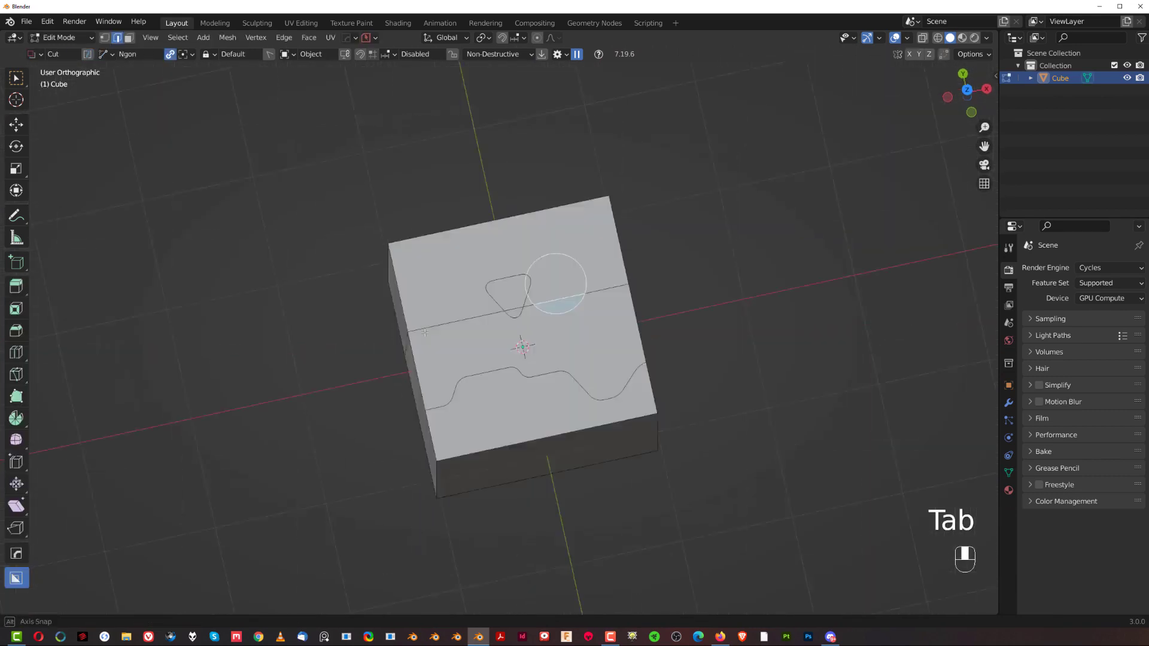
{"action": "key", "text": "KP_5"}
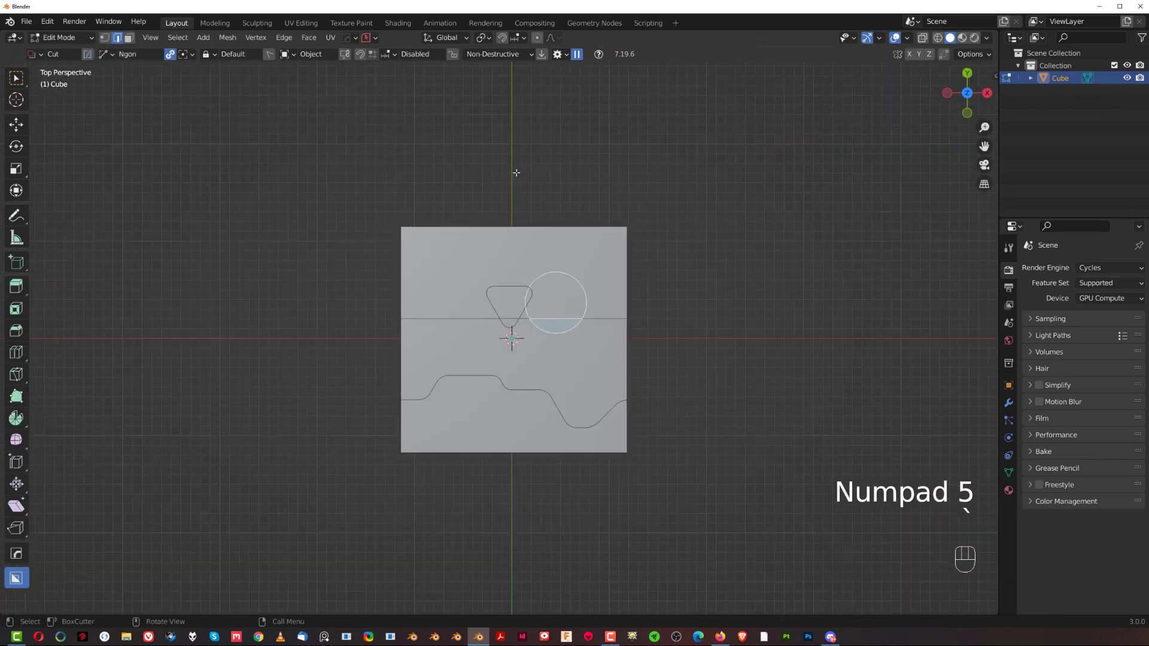